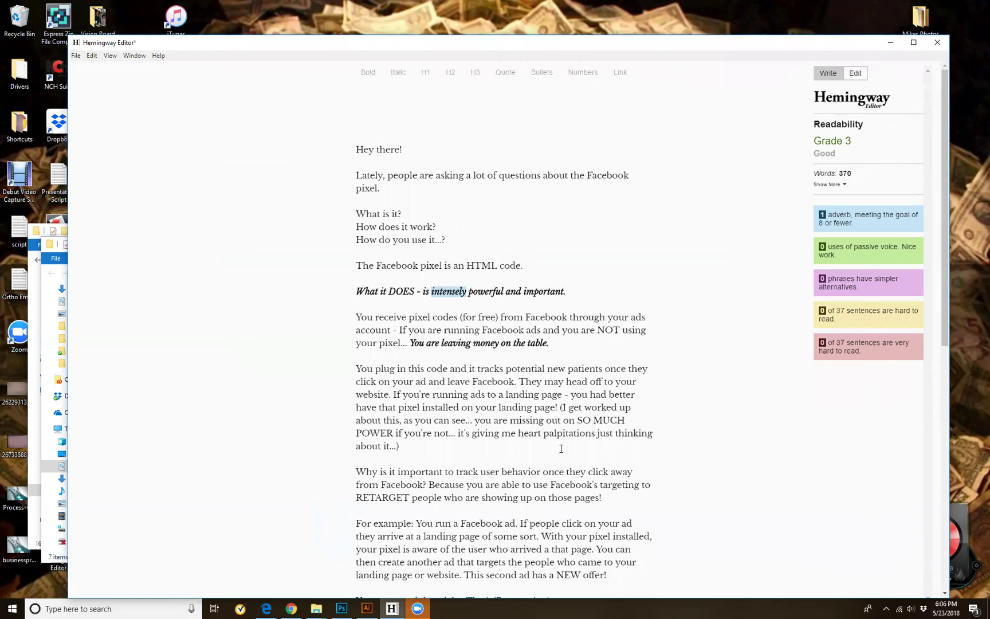
- Read through the Facebook pixel email from greeting to postscript and check its readability highlights
scroll(653, 454, "down", 8)
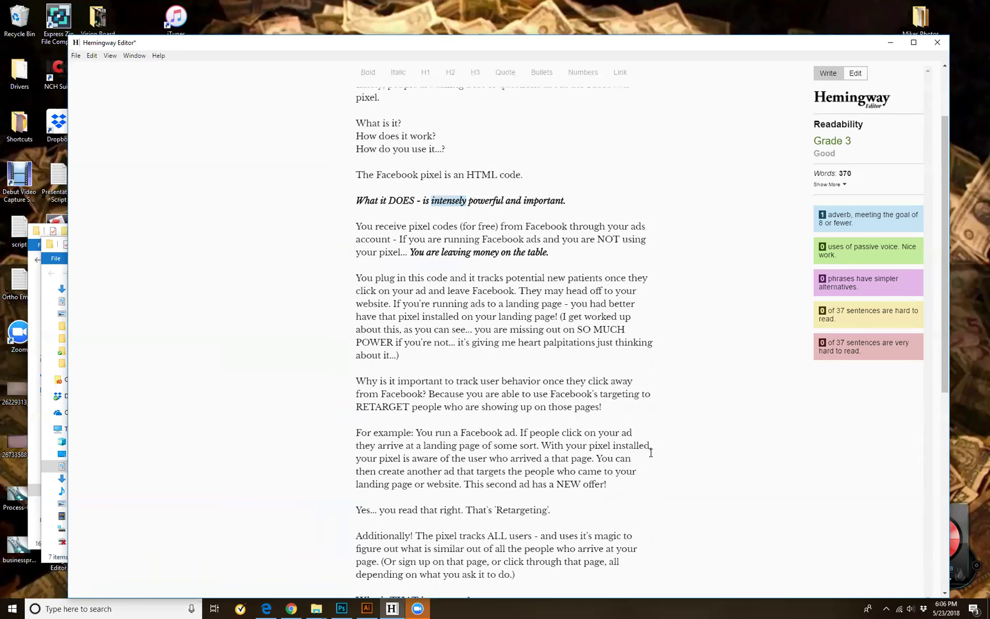
scroll(651, 453, "down", 2)
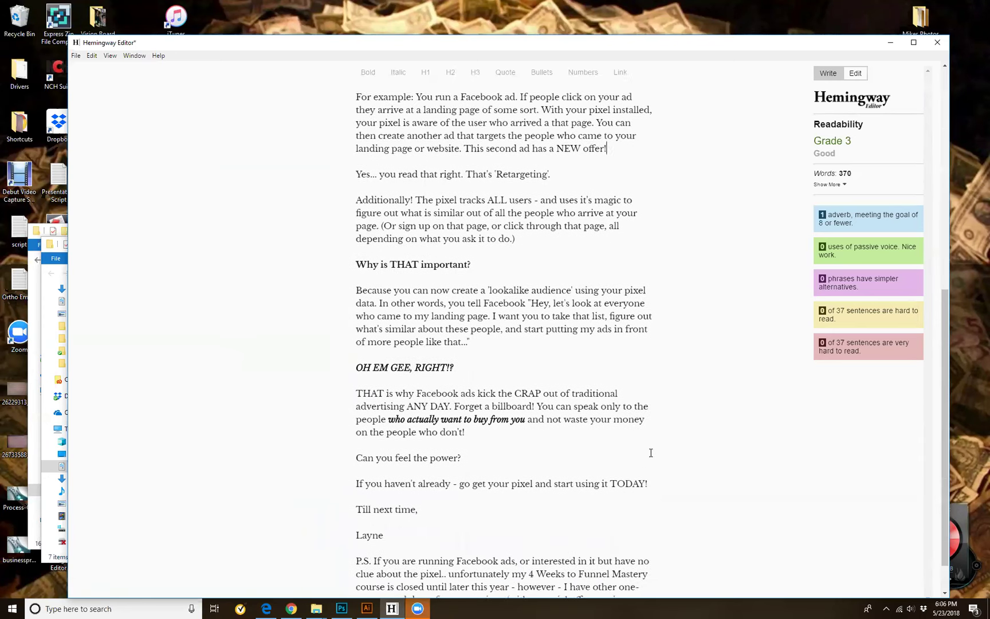
scroll(650, 453, "up", 10)
scroll(650, 452, "down", 9)
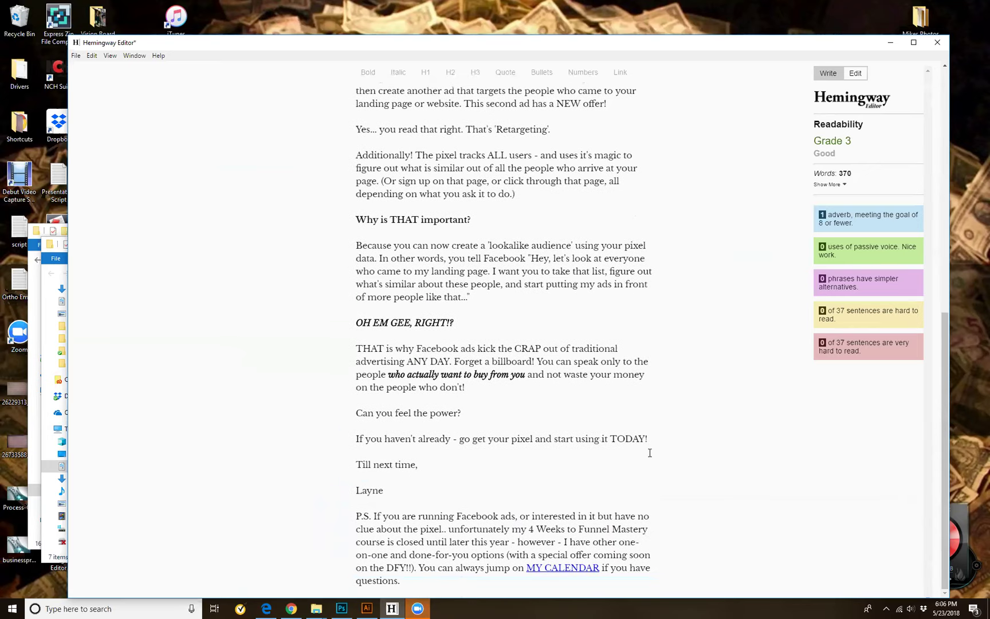
scroll(650, 452, "up", 9)
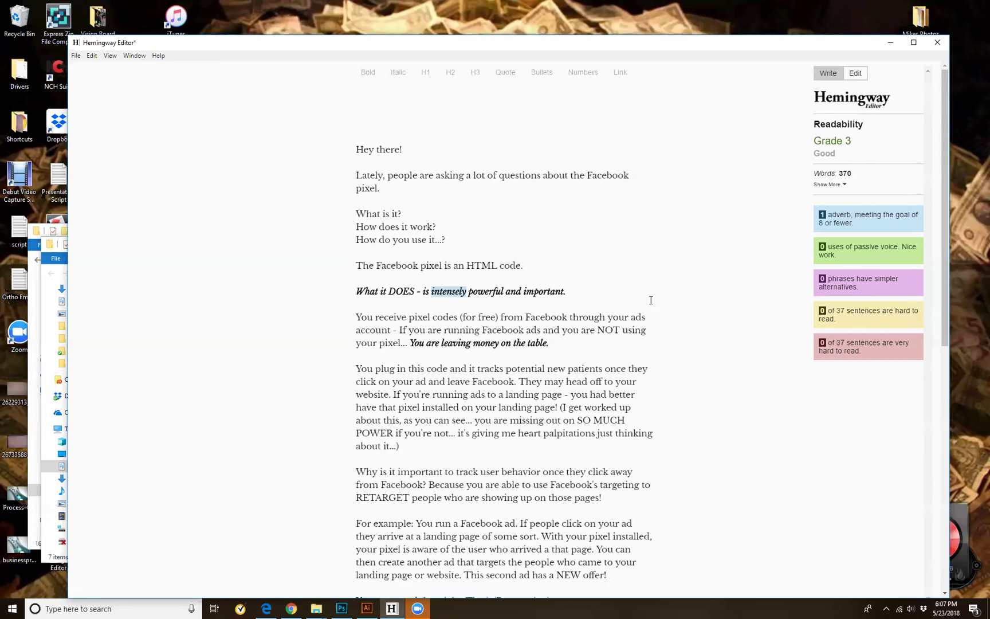
scroll(651, 299, "down", 2)
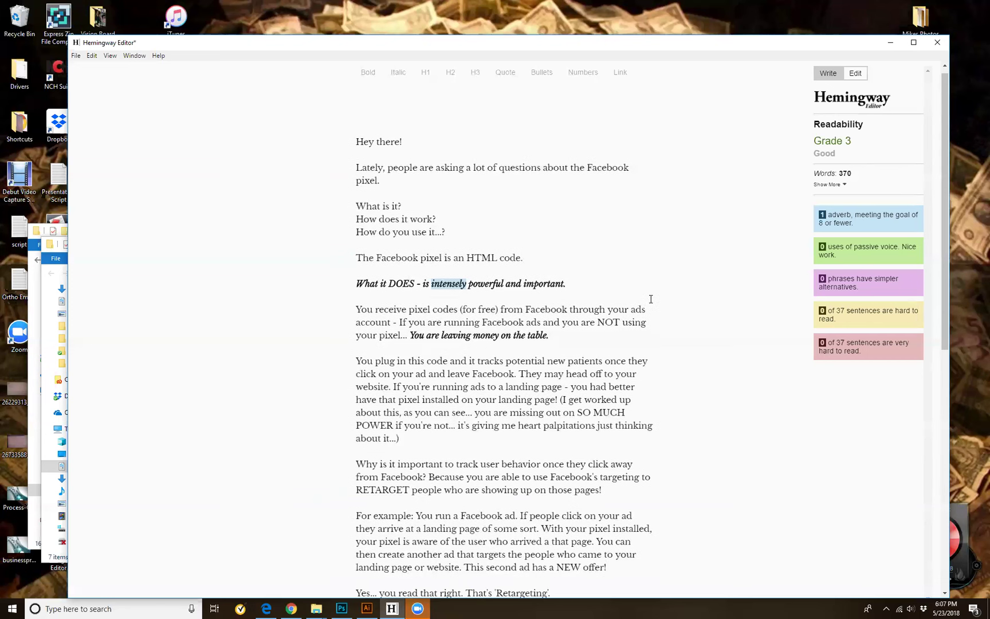
scroll(652, 299, "up", 2)
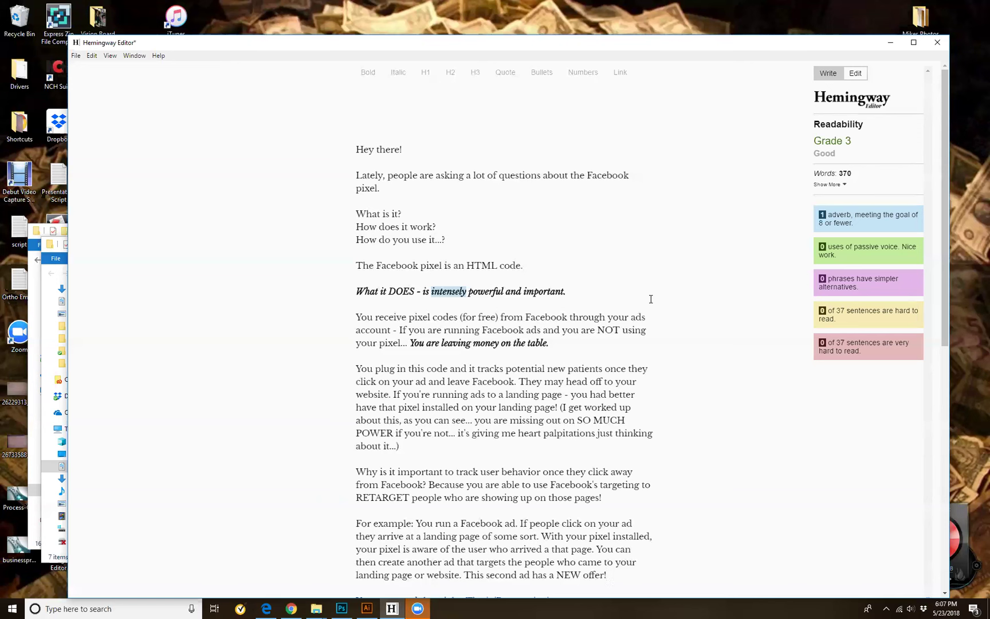
scroll(606, 367, "down", 8)
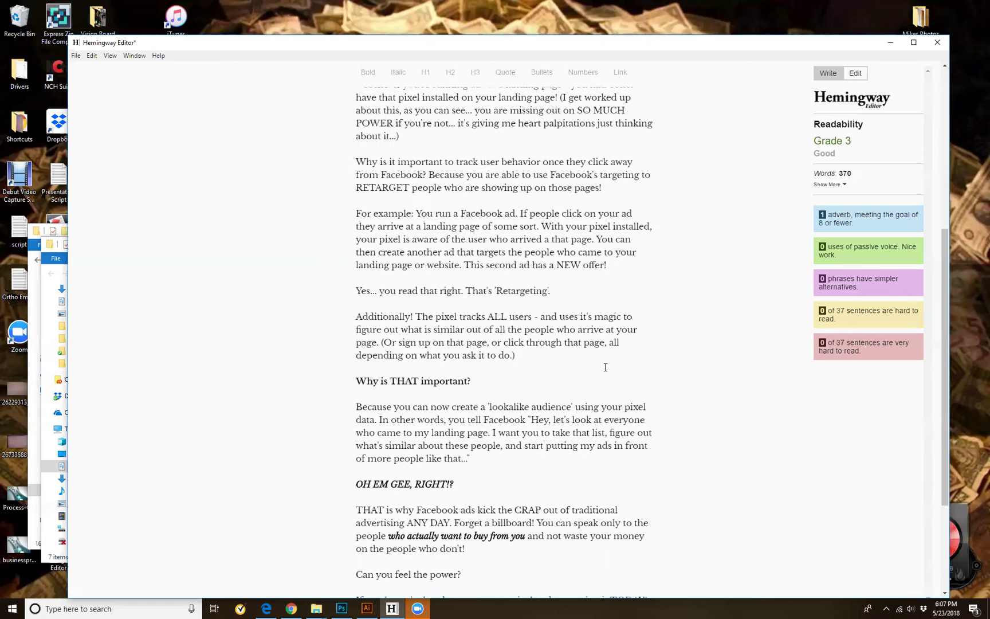
scroll(606, 367, "up", 8)
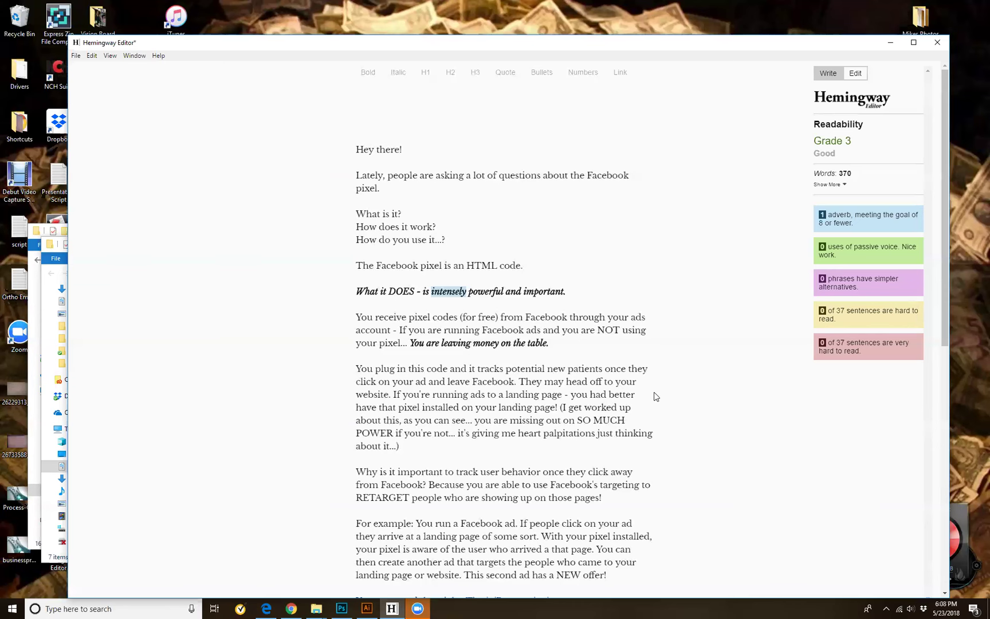
scroll(642, 361, "down", 3)
scroll(643, 362, "down", 3)
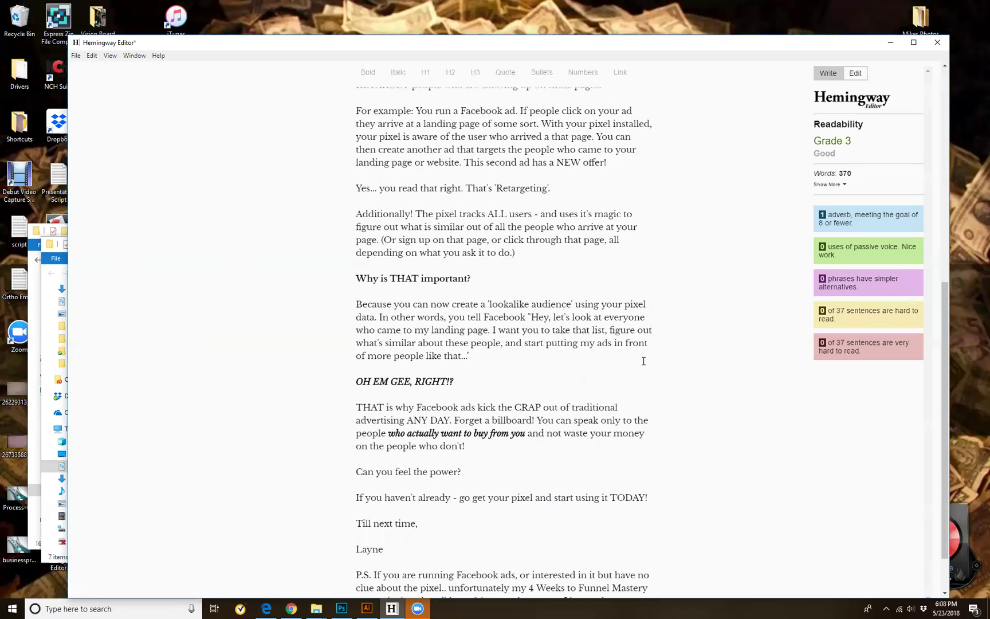
scroll(644, 361, "up", 3)
scroll(644, 362, "up", 3)
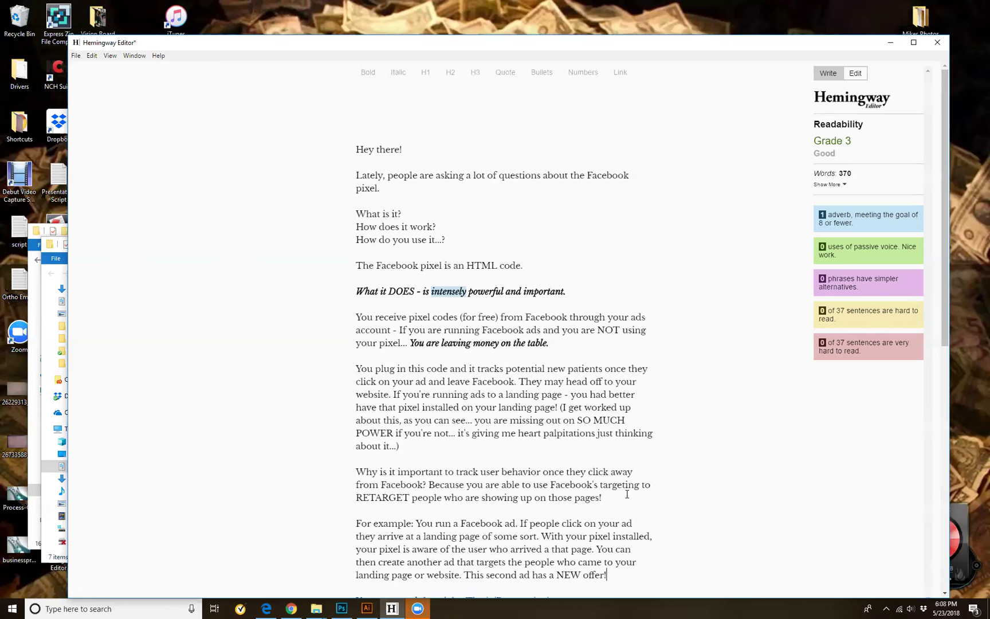
scroll(692, 407, "down", 3)
scroll(692, 407, "up", 3)
scroll(448, 427, "down", 3)
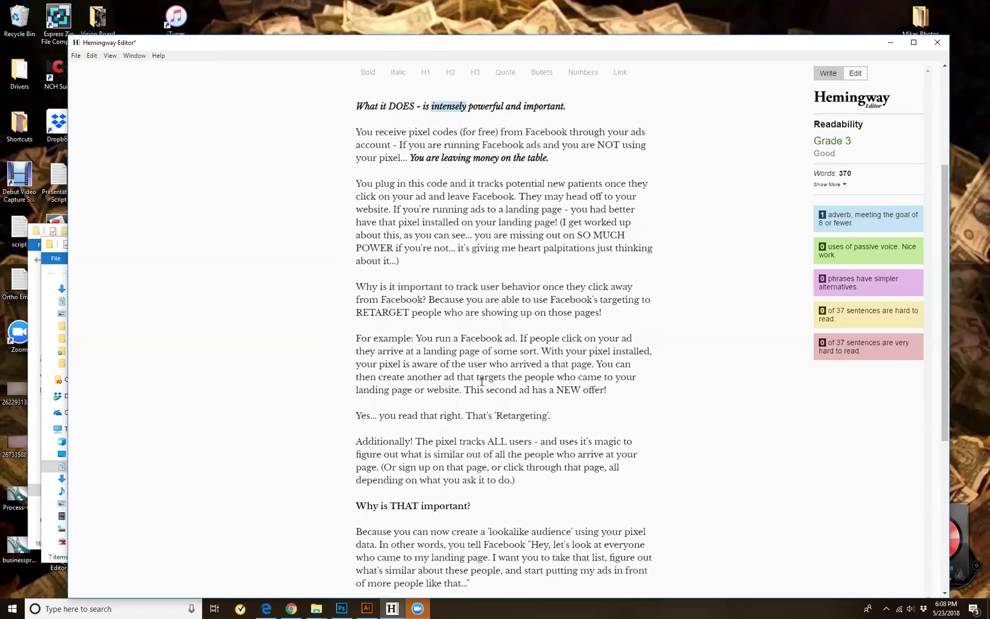
scroll(481, 381, "up", 3)
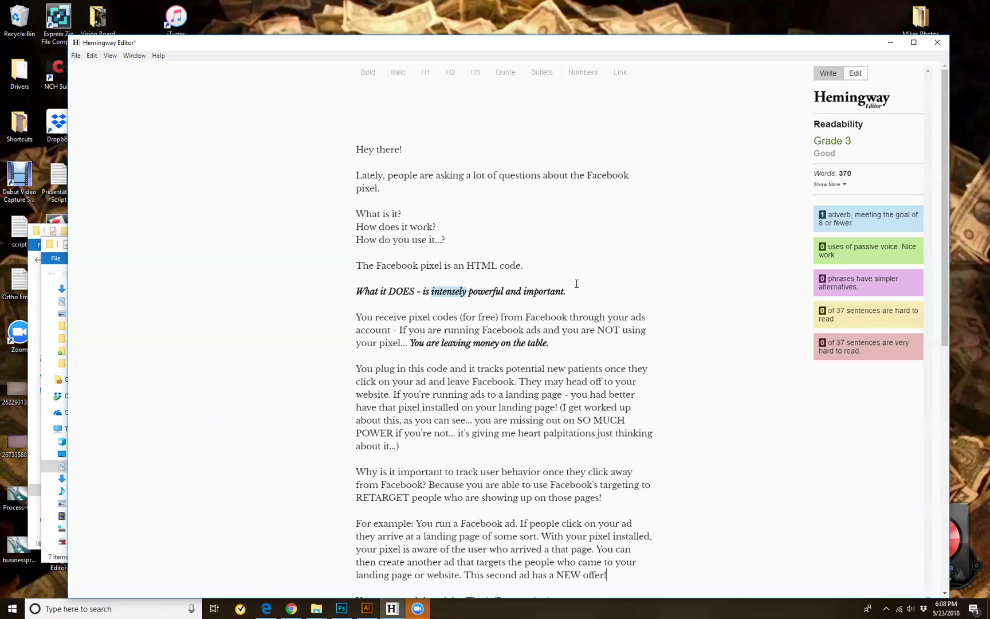
scroll(576, 284, "down", 1)
scroll(577, 283, "down", 2)
scroll(577, 285, "up", 3)
scroll(575, 285, "down", 1)
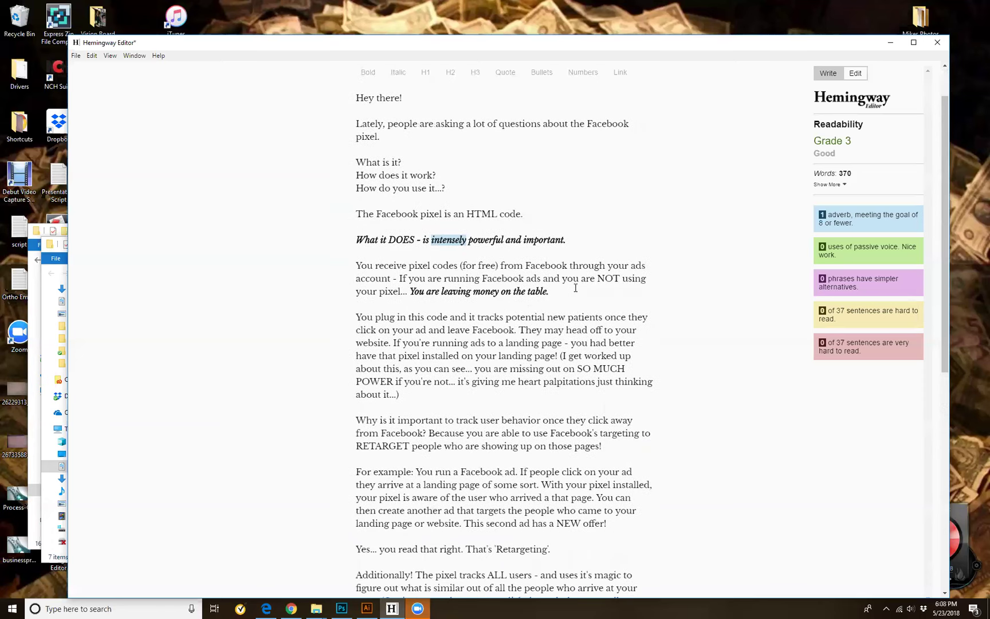
scroll(575, 356, "down", 5)
scroll(575, 355, "up", 6)
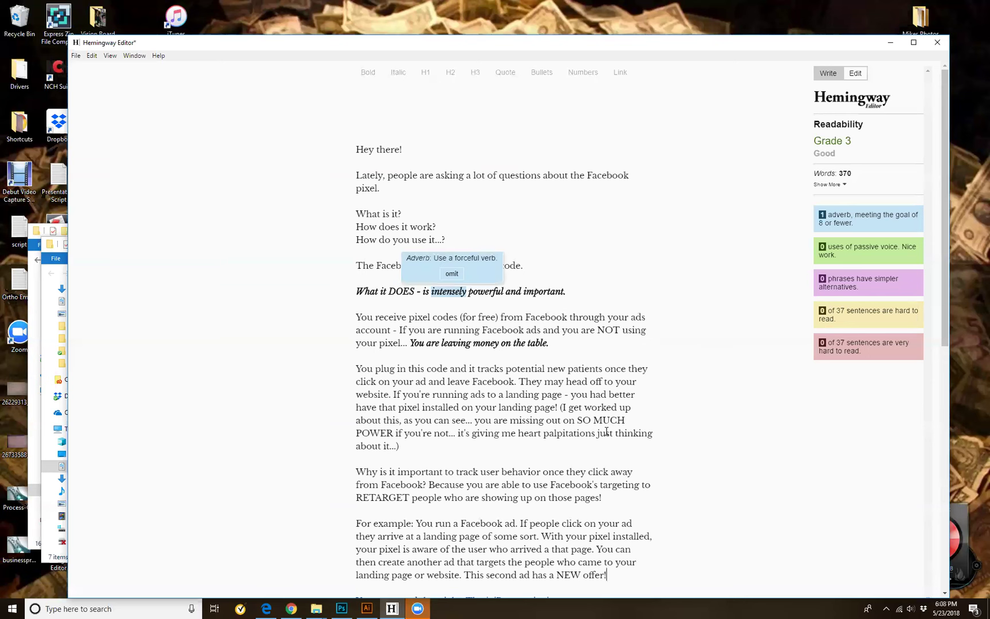
scroll(557, 372, "down", 5)
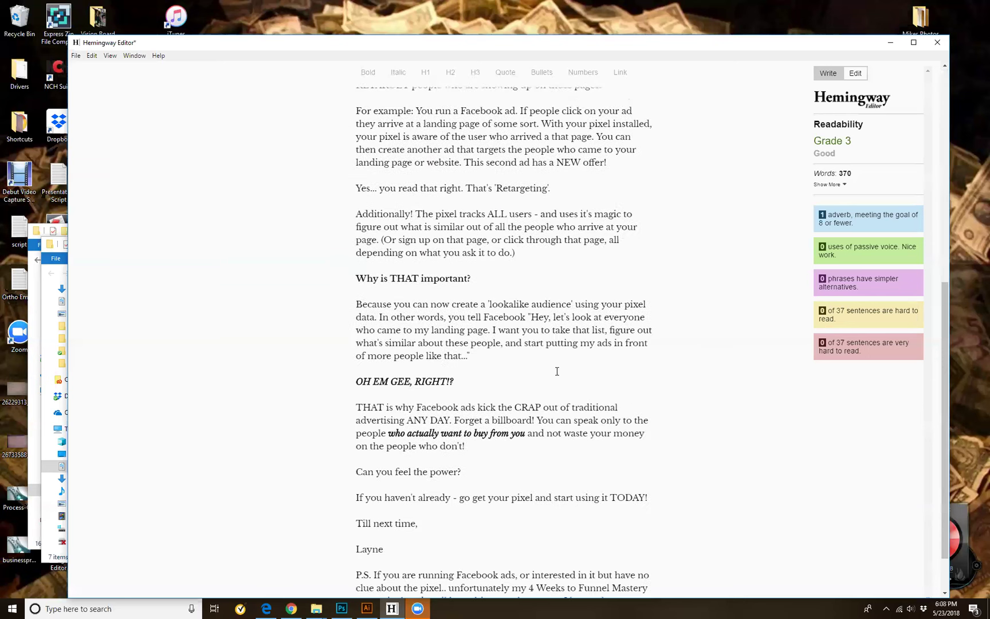
scroll(557, 372, "up", 6)
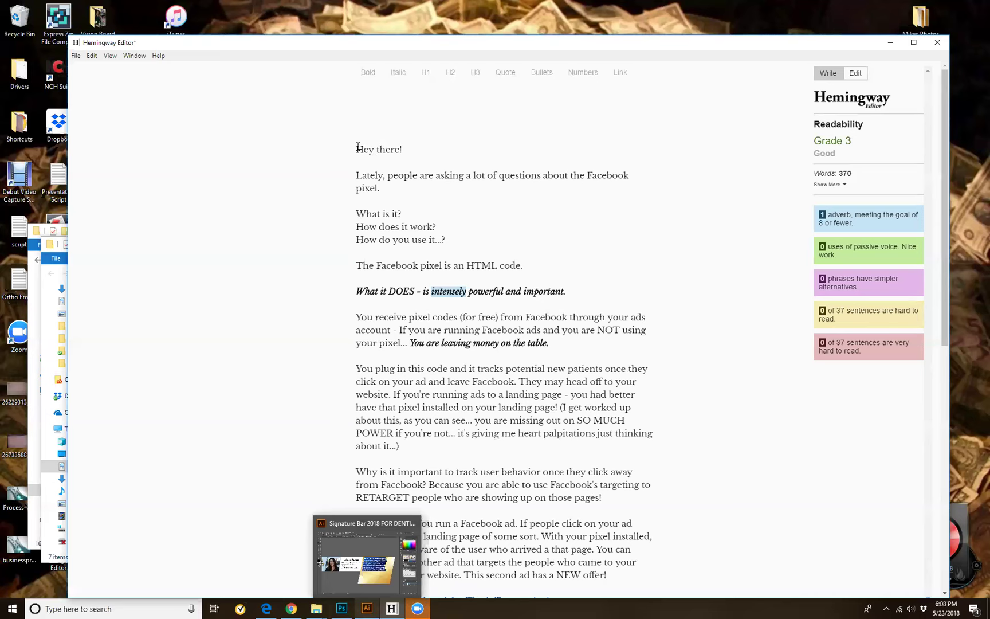
- Replace the entire Facebook pixel email with the copied leadership case study text
key("ctrl+a")
scroll(436, 189, "down", 8)
scroll(637, 553, "down", 1)
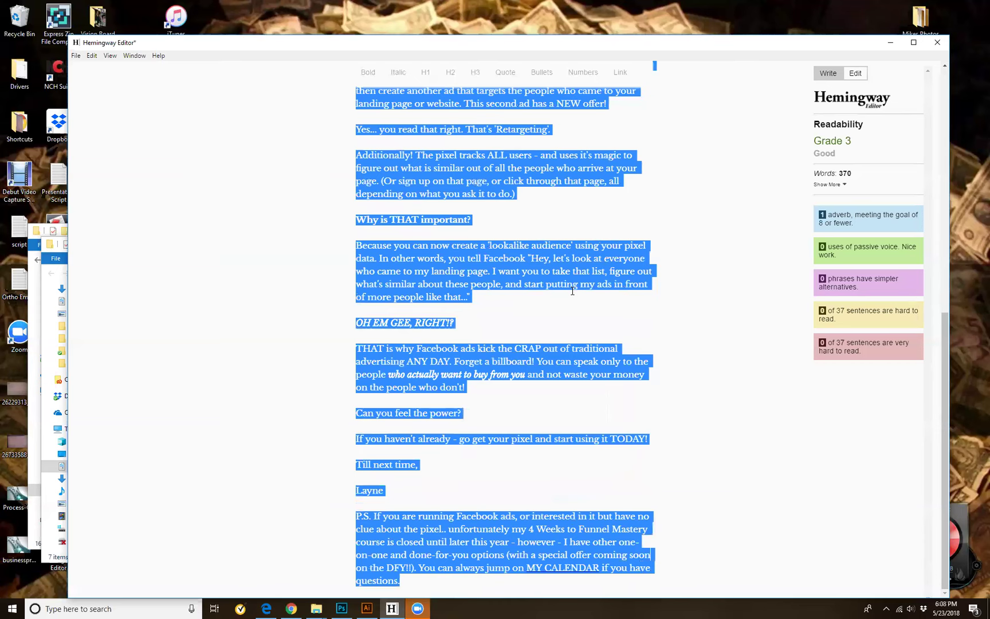
key("ctrl+v")
scroll(563, 443, "up", 5)
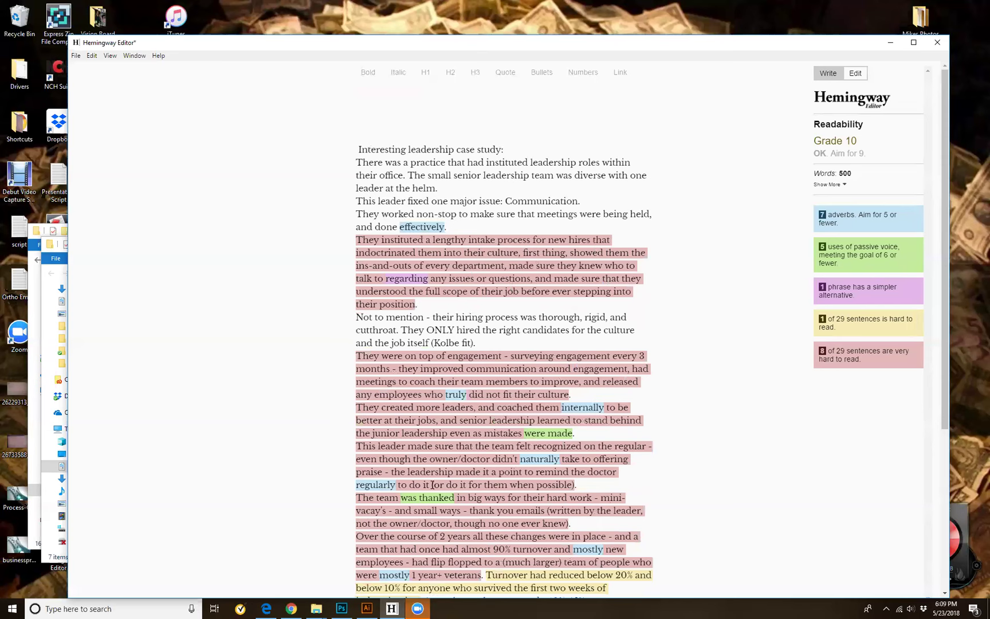
- Examine the hard-to-read sentences, adverbs and passive voice flagged throughout the case study, including the suggestion for "regarding"
scroll(699, 346, "down", 4)
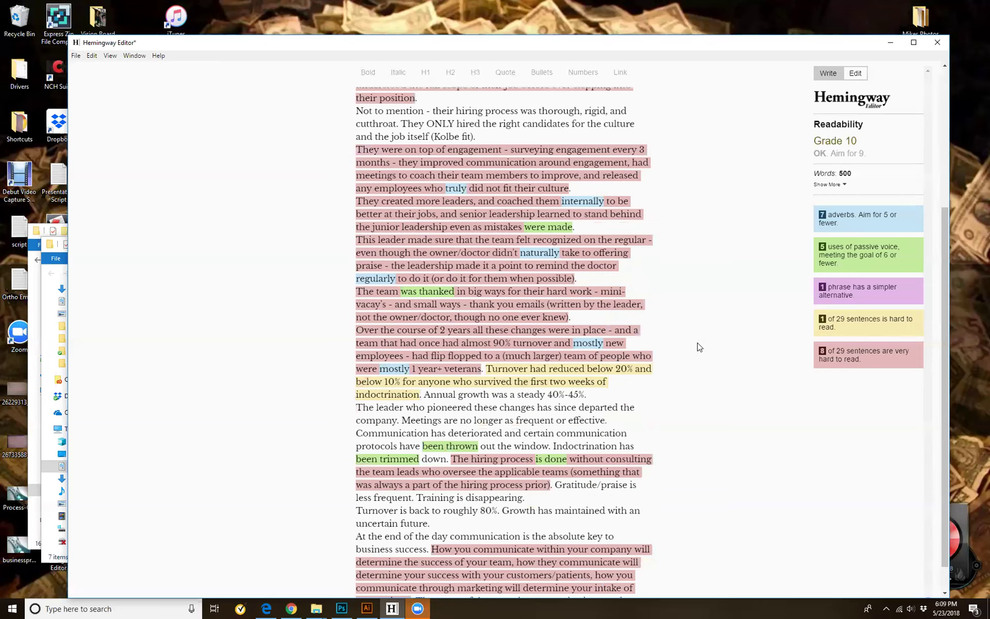
scroll(699, 346, "up", 4)
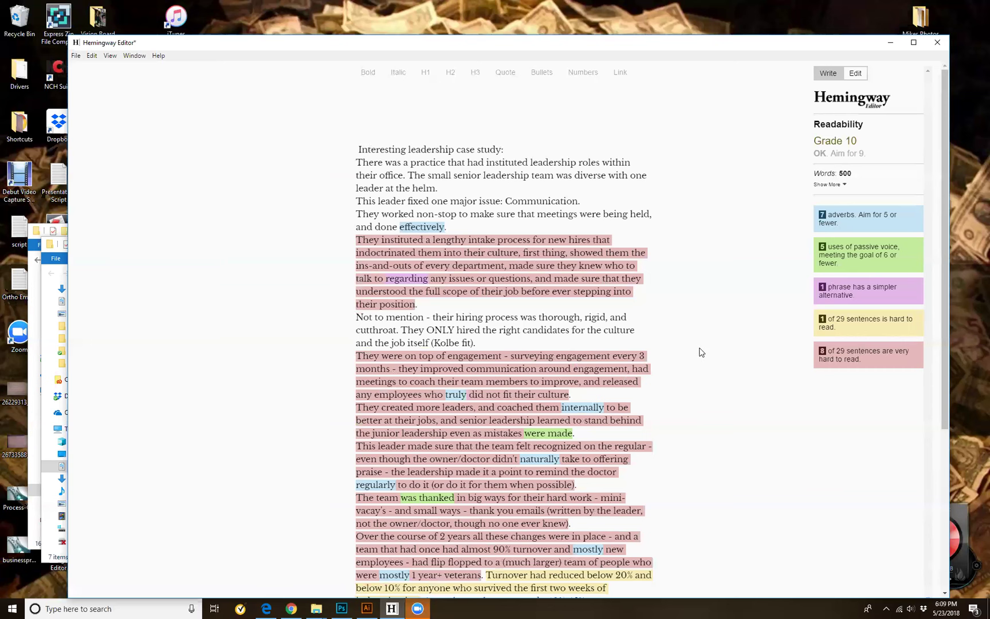
scroll(701, 352, "down", 3)
scroll(700, 352, "up", 3)
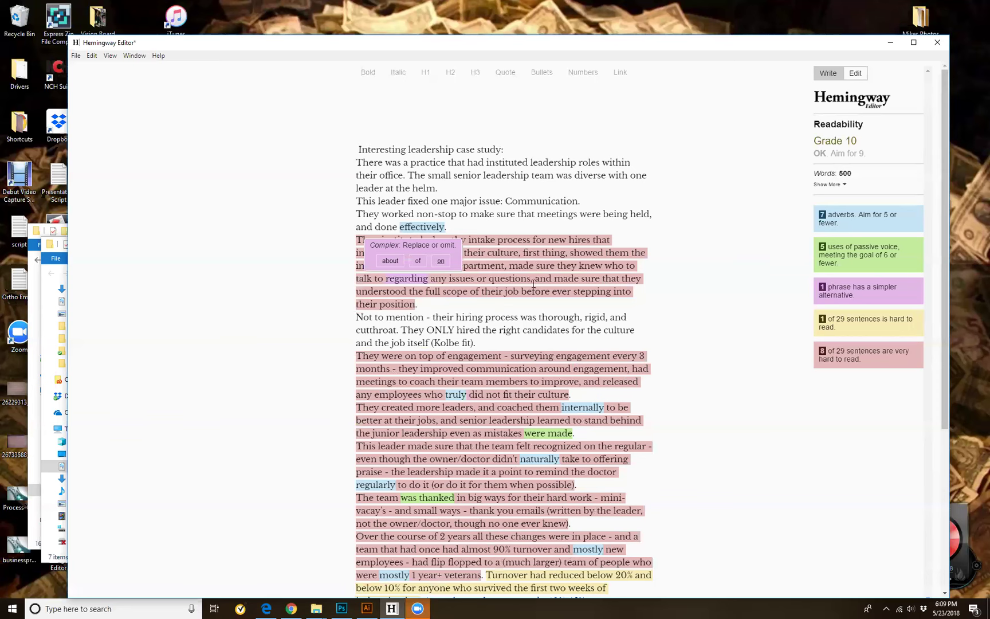
scroll(550, 296, "down", 3)
scroll(549, 296, "up", 3)
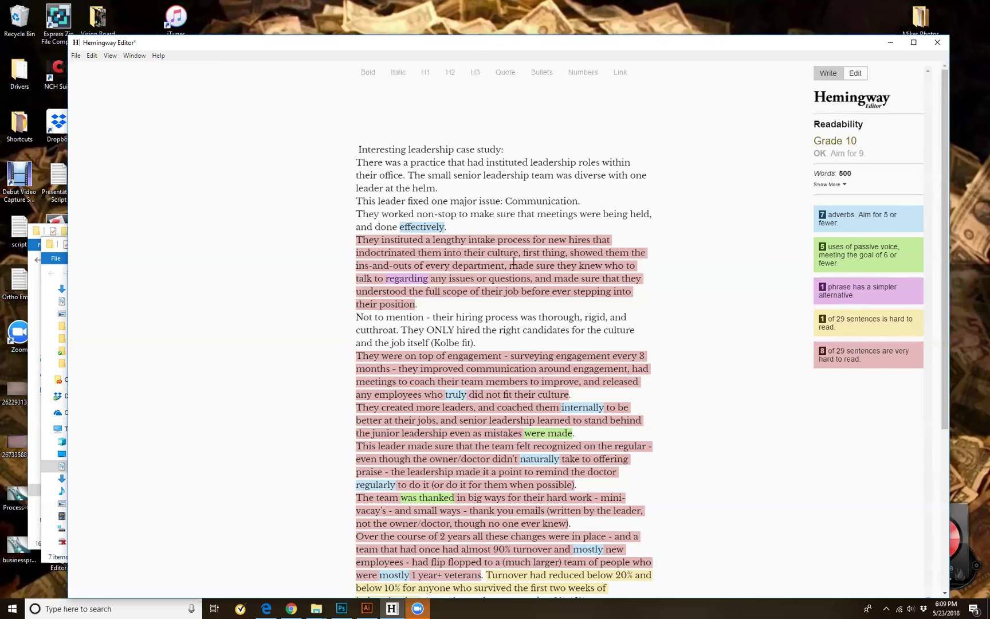
scroll(515, 259, "down", 3)
scroll(515, 260, "up", 3)
scroll(550, 436, "down", 3)
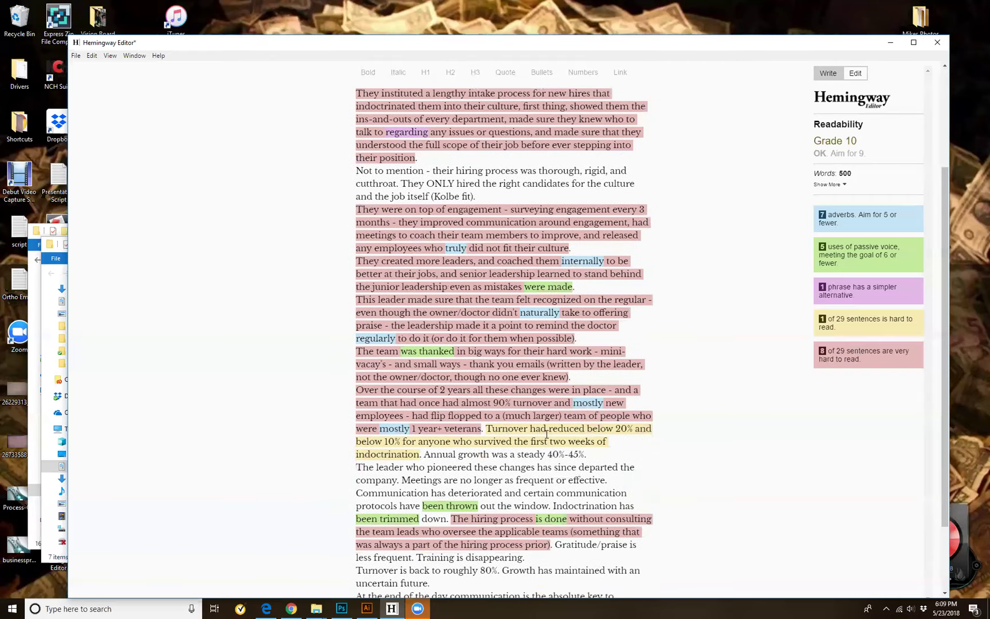
scroll(550, 436, "up", 3)
scroll(533, 347, "down", 3)
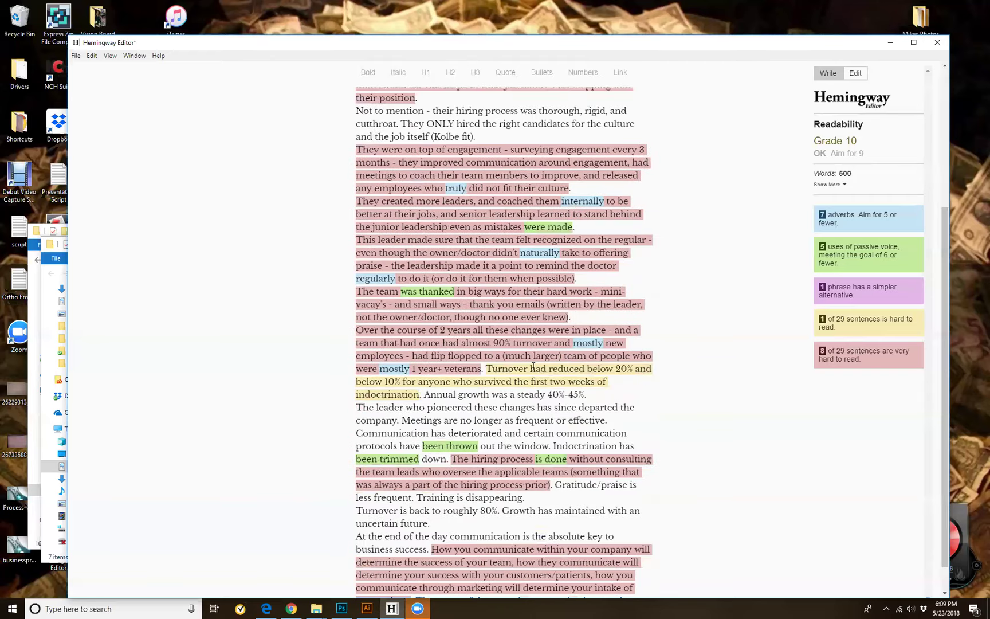
scroll(533, 370, "up", 3)
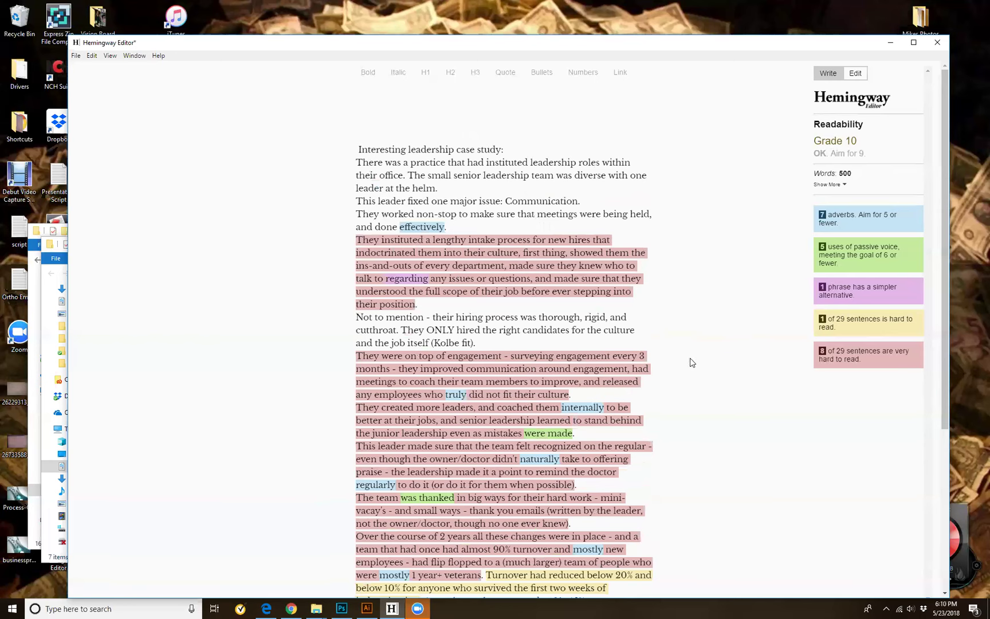
scroll(702, 338, "down", 4)
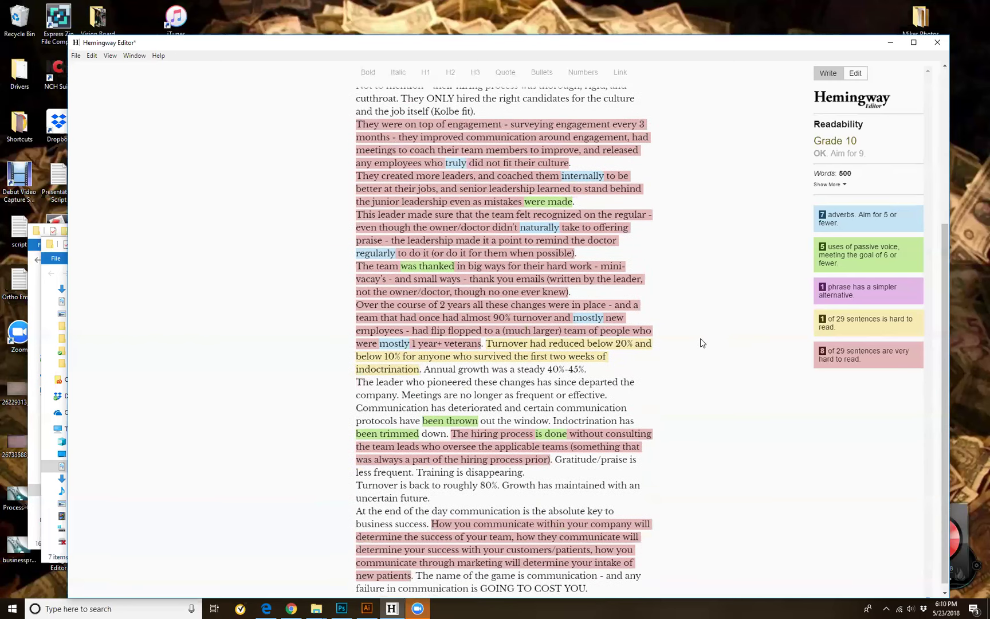
scroll(700, 343, "up", 4)
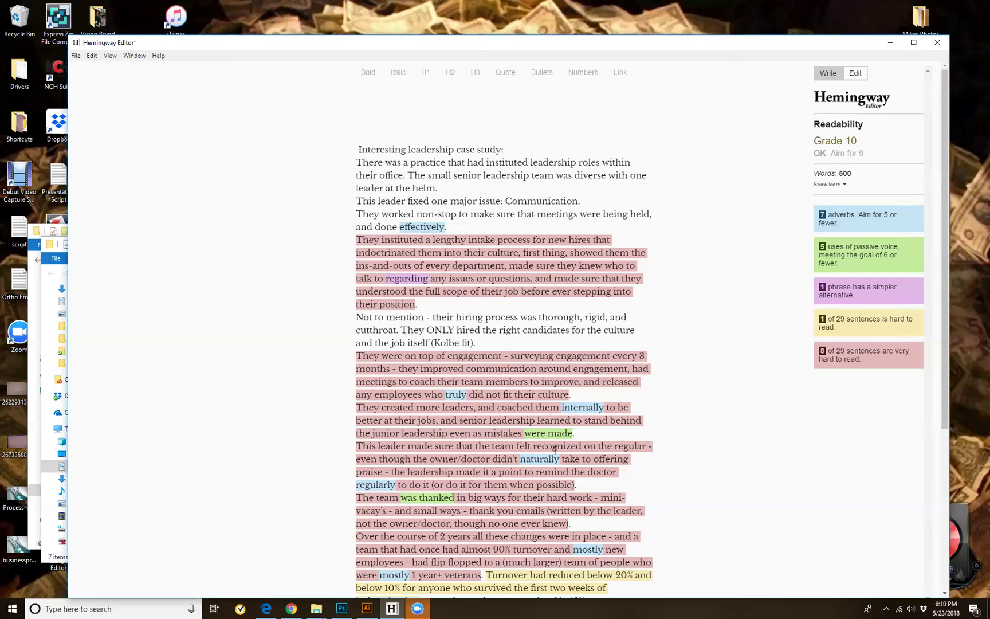
mouse_move(405, 278)
scroll(604, 495, "down", 3)
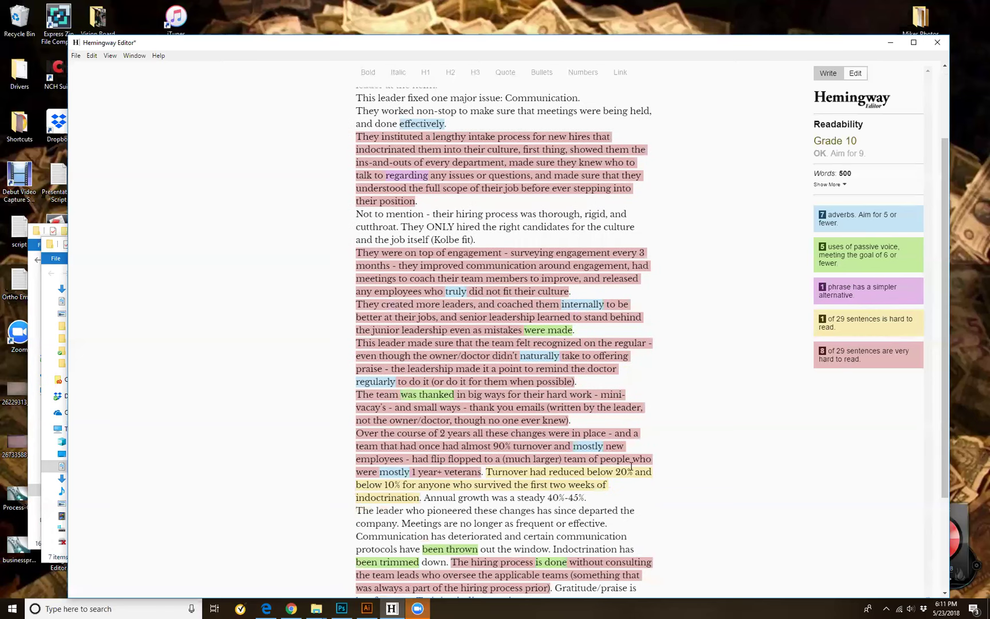
scroll(619, 466, "up", 3)
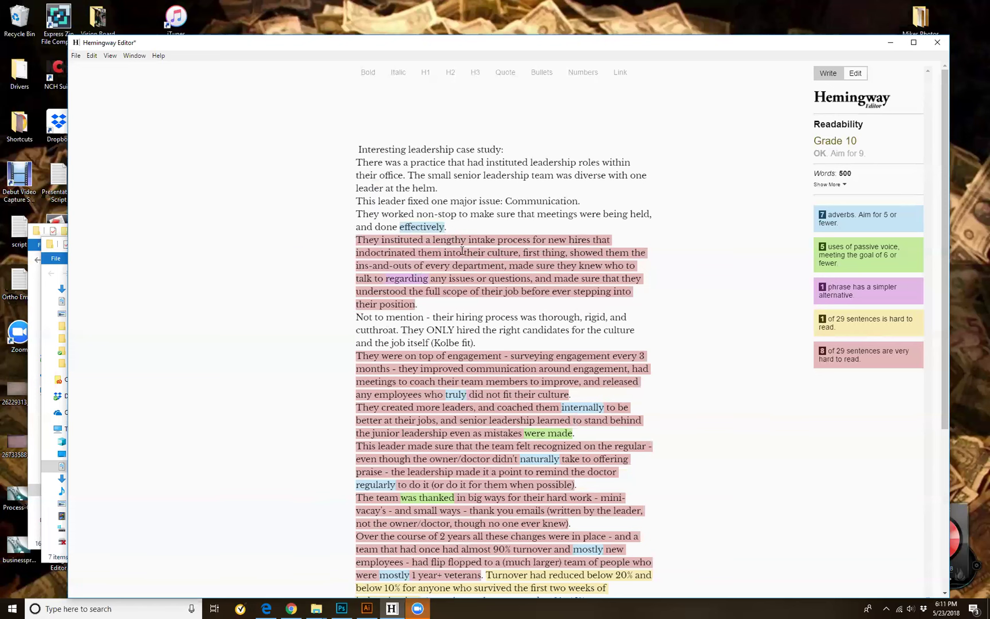
- Split the long intake process sentence by replacing the comma after "first thing" with a period
scroll(457, 246, "down", 1)
scroll(461, 250, "up", 1)
left_click(570, 252)
key("BackSpace")
type(".")
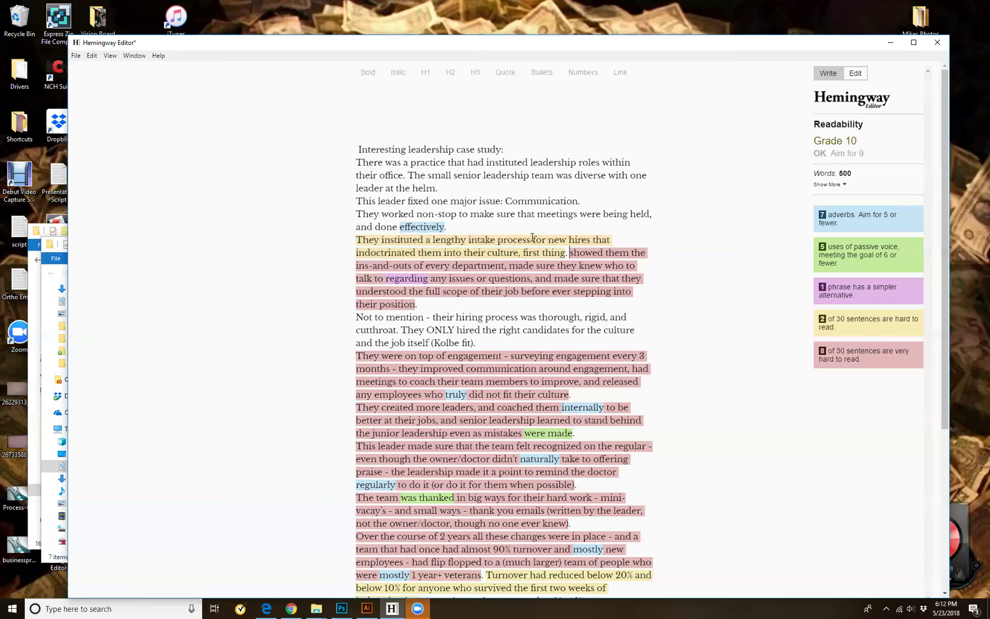
- Replace "They instituted a lengthy intake process" with "They put in place a process"
left_click_drag(534, 240, 348, 244)
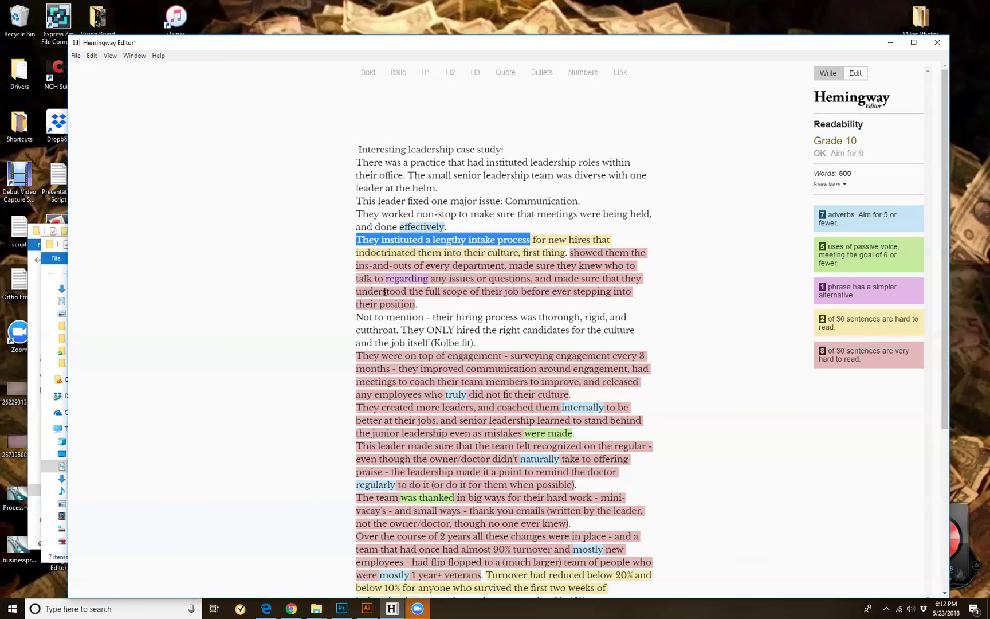
type("They put in place")
key("BackSpace")
type("e")
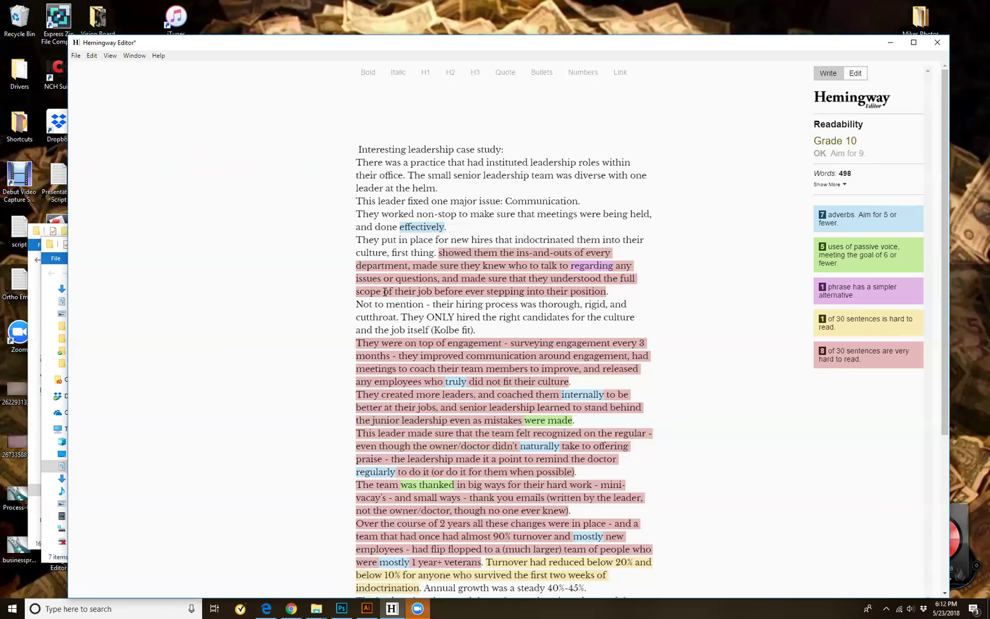
type(" a ")
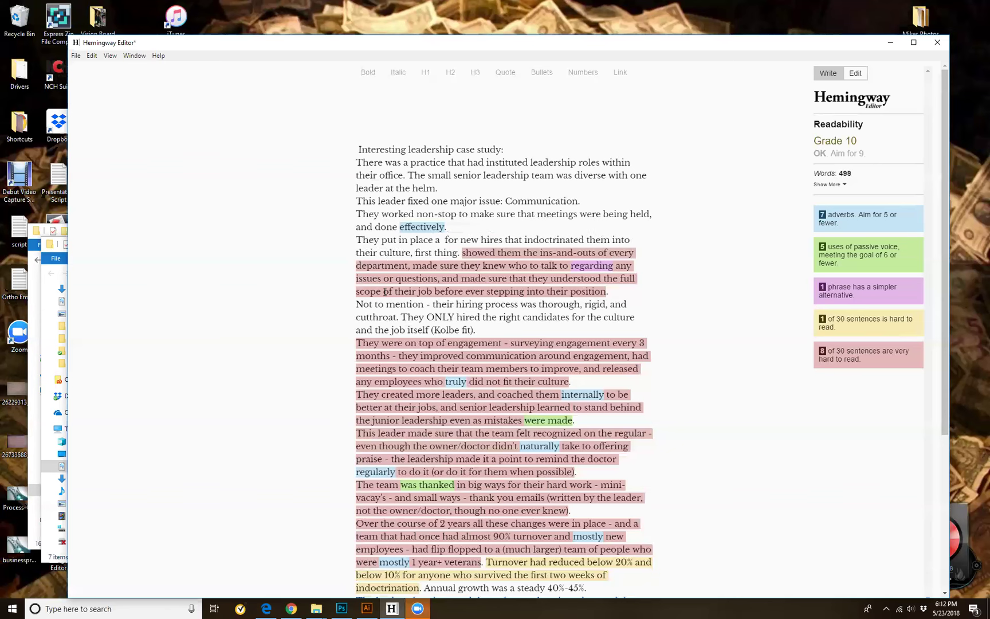
type("process")
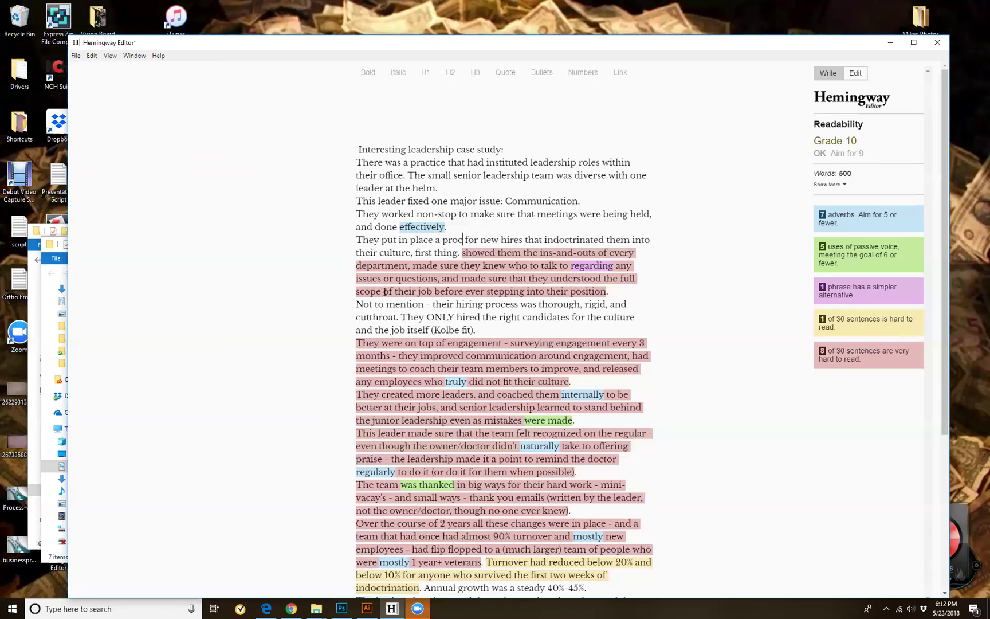
- Delete "for new hires" from the sentence about the process that indoctrinated them into their culture
left_click(531, 239)
key("shift+Right")
left_click_drag(502, 238, 476, 239)
key("BackSpace")
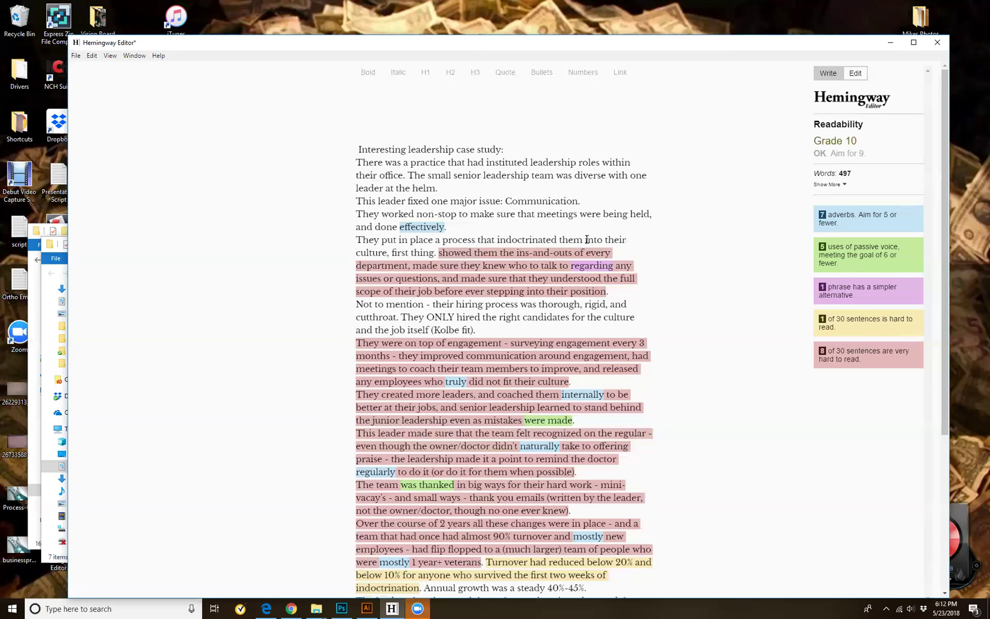
- Reword the process sentence to "First, they put in place a process that indoctrinated new hires into their culture", dropping "first thing"
left_click_drag(582, 239, 557, 239)
type("new hires")
left_click_drag(434, 252, 387, 253)
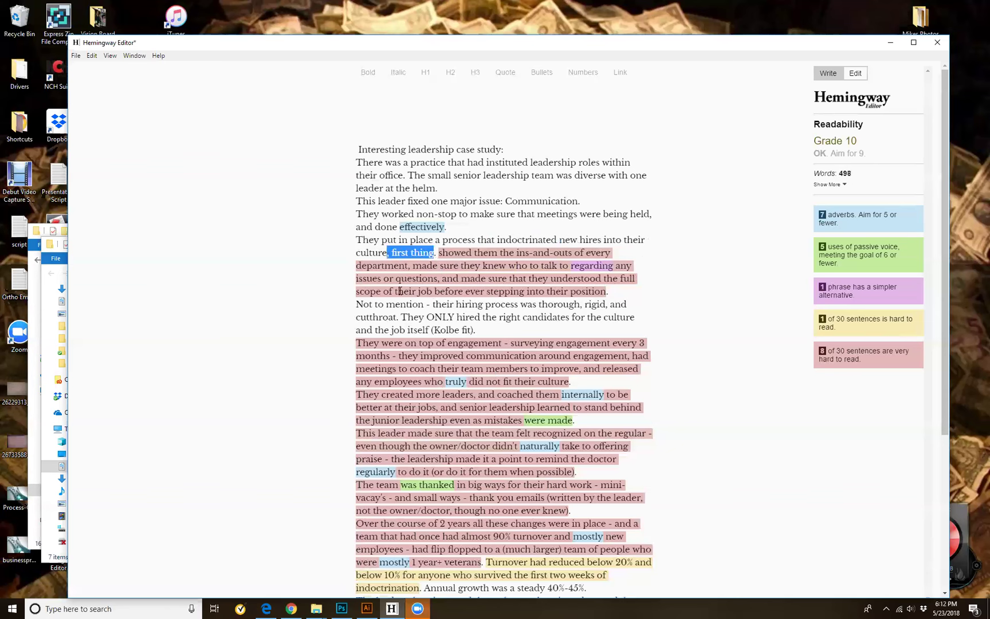
key("BackSpace")
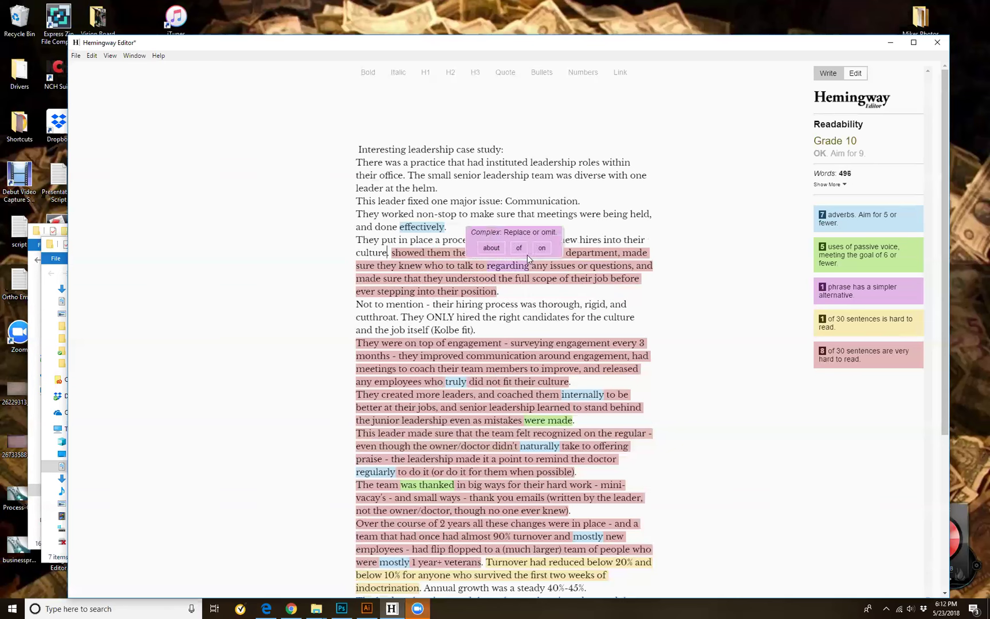
left_click_drag(360, 240, 349, 244)
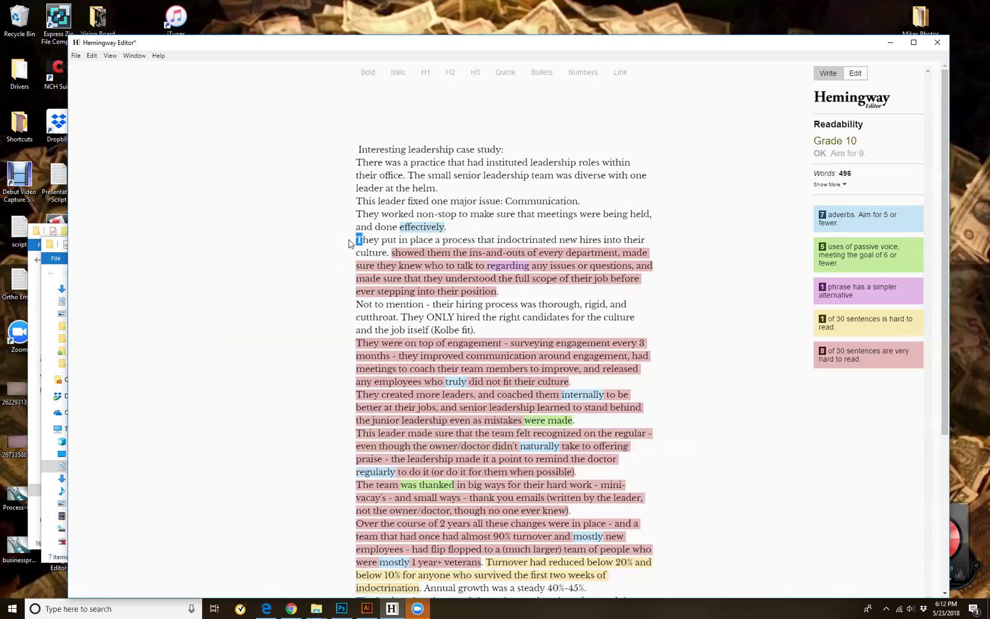
type("First, t")
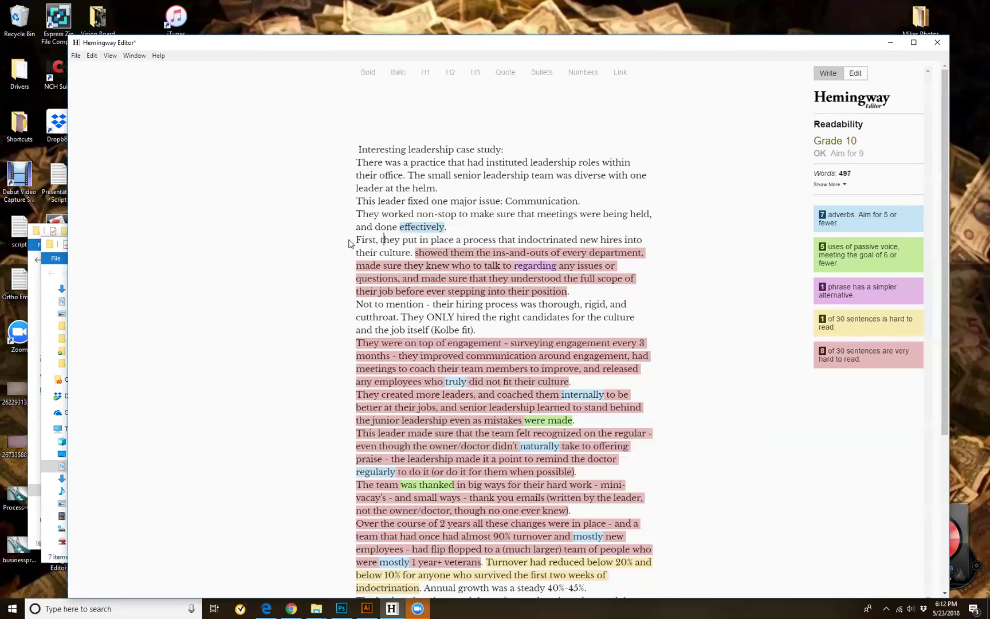
left_click(532, 316)
- Start the following sentence with "Then, they showed them the ins-and-outs of every department"
left_click_drag(418, 252, 432, 252)
left_click(485, 252)
left_click_drag(416, 252, 421, 253)
type("Then, t")
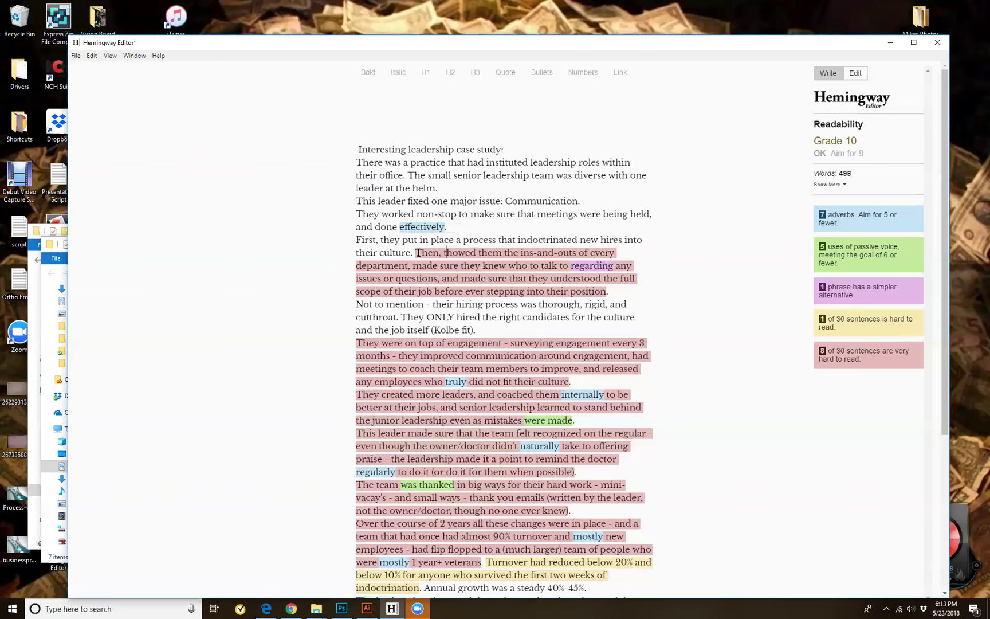
type("hey s")
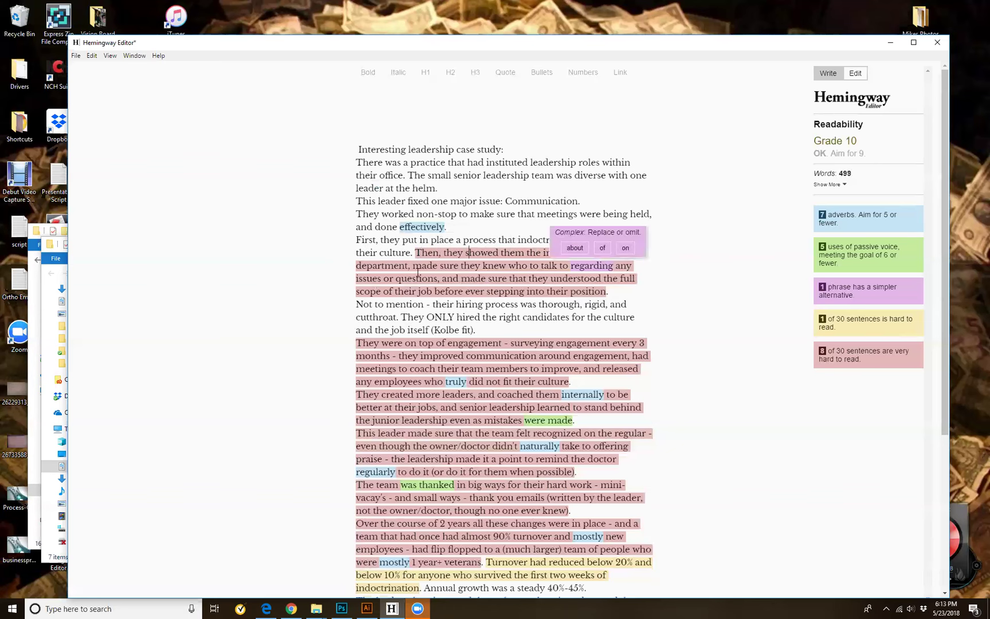
- Insert "and" before "made sure they knew who to talk to" and replace the comma after "issues or questions" with a period
left_click(410, 266)
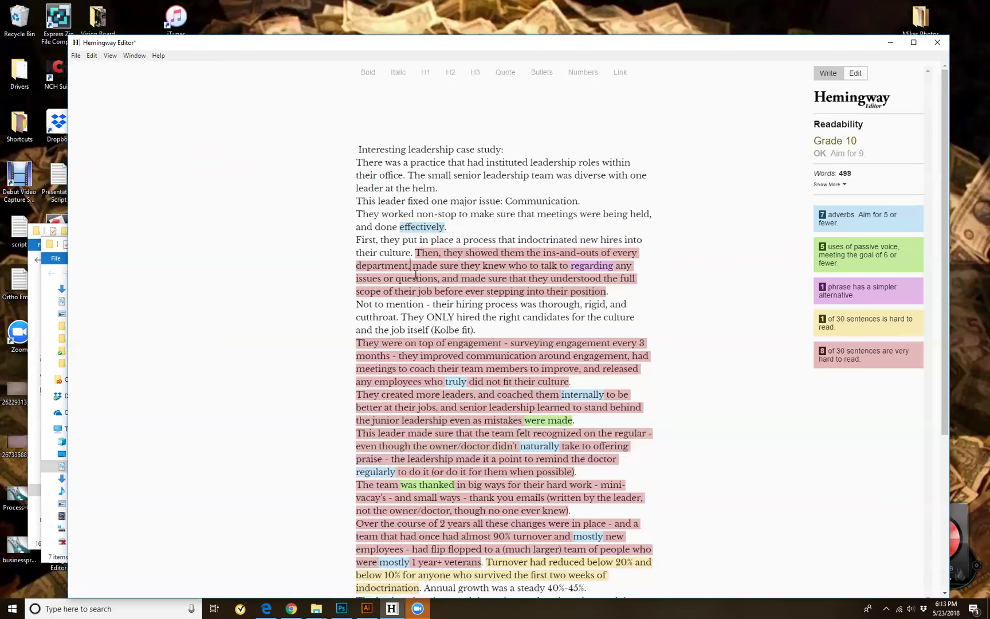
type("and")
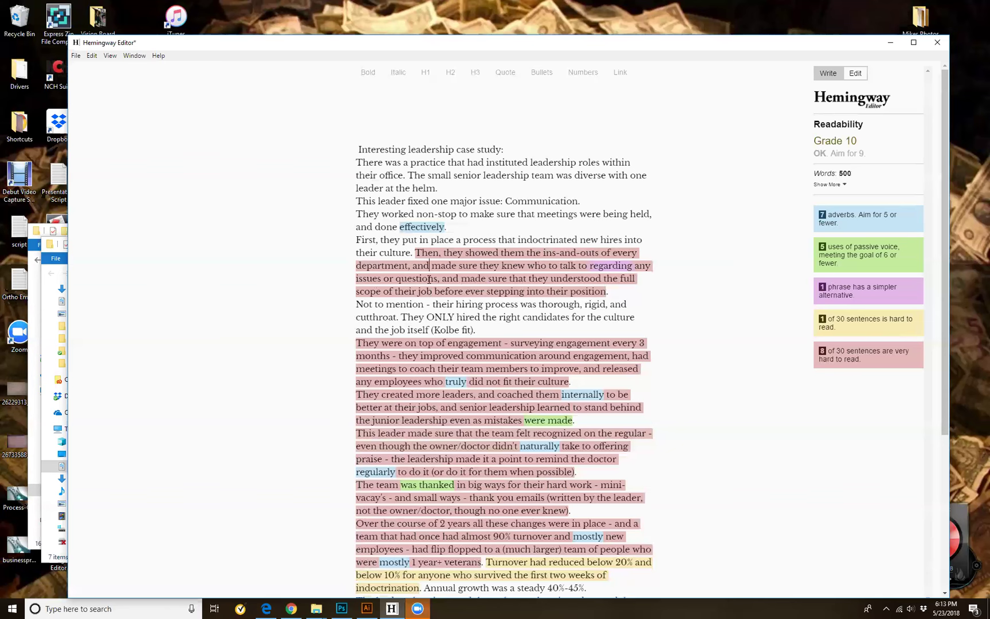
left_click_drag(442, 279, 439, 279)
key("BackSpace")
left_click(440, 280)
type(".")
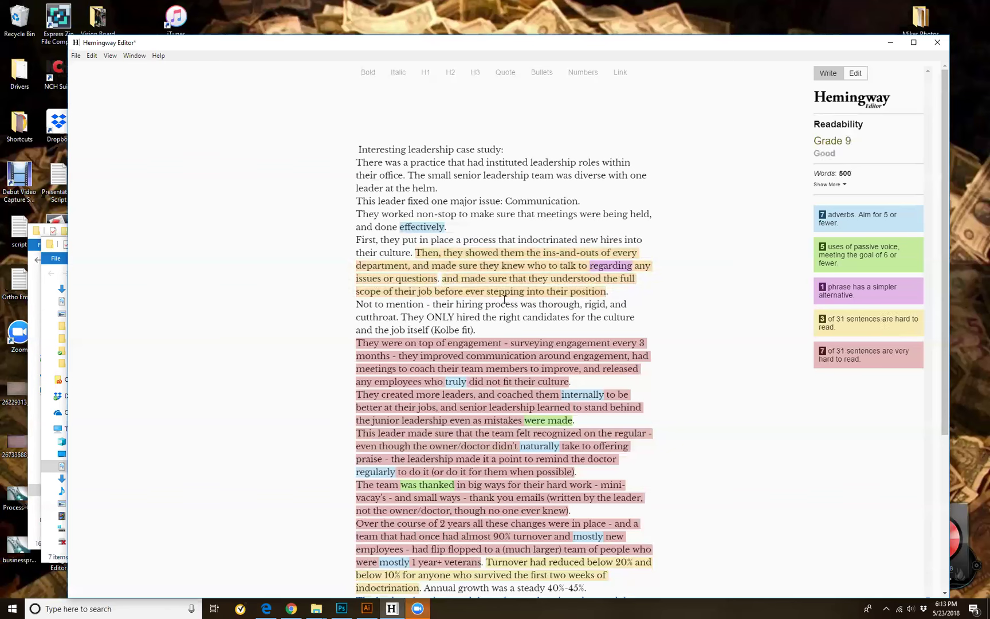
- Replace the flagged word "regarding" with "if they have"
mouse_move(606, 267)
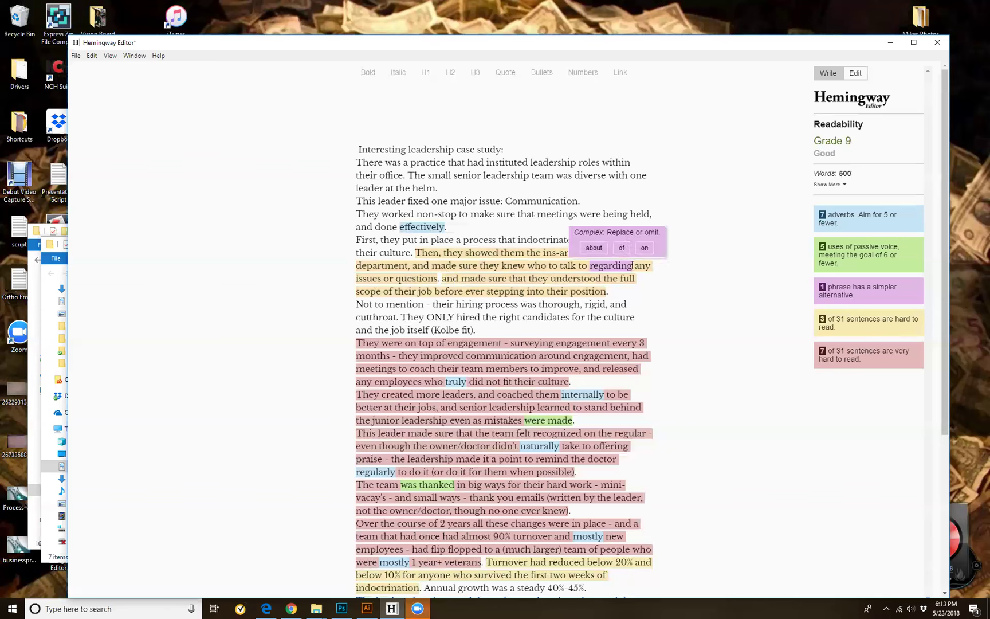
left_click_drag(633, 266, 588, 264)
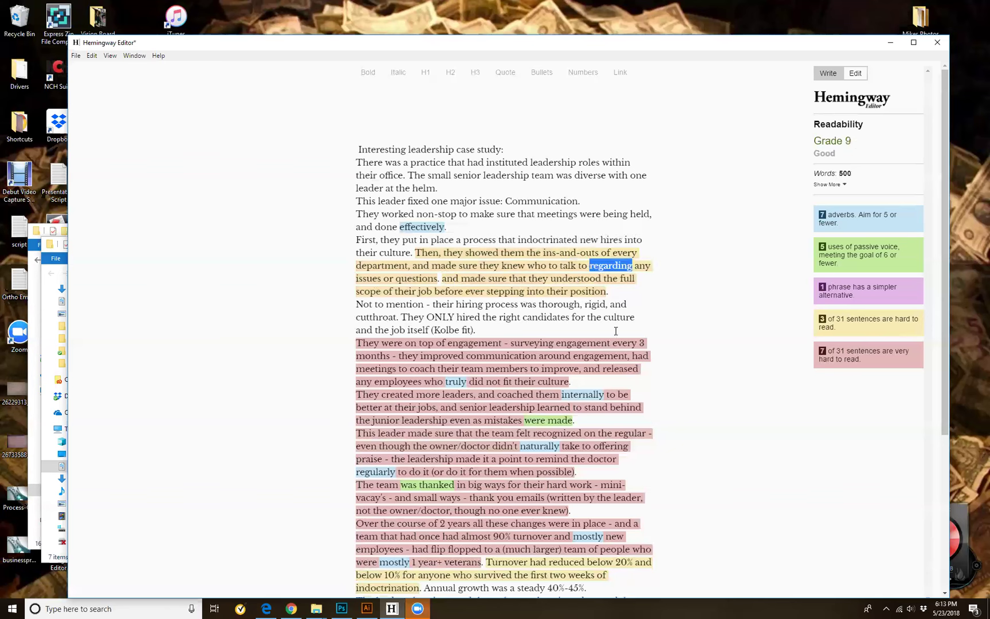
type("if they have")
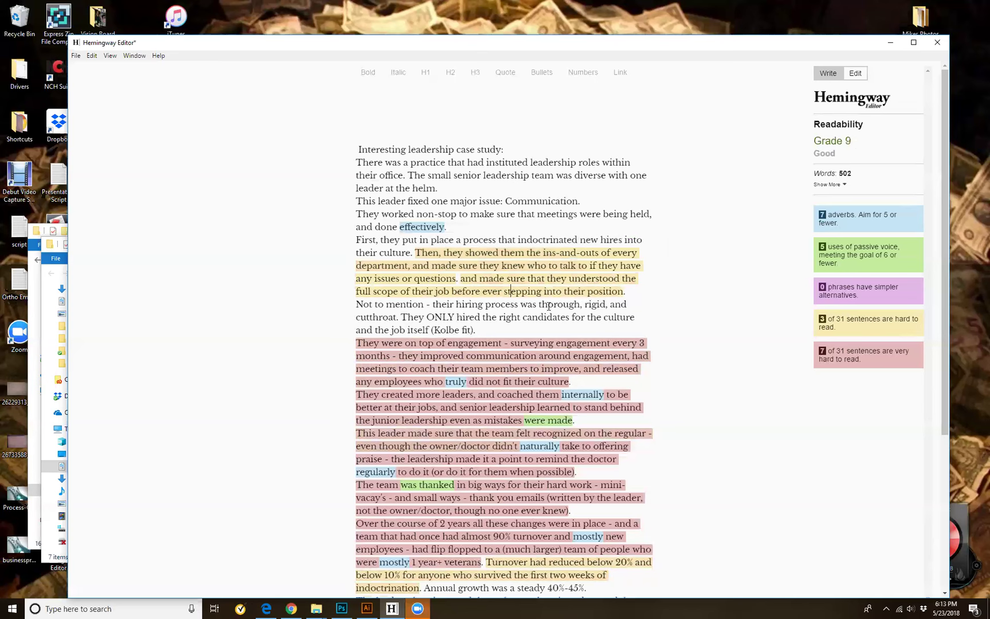
- End the sentence after "every department" with a period and begin the next one with "Team leaders made" instead of "and made"
left_click(410, 266)
type(".")
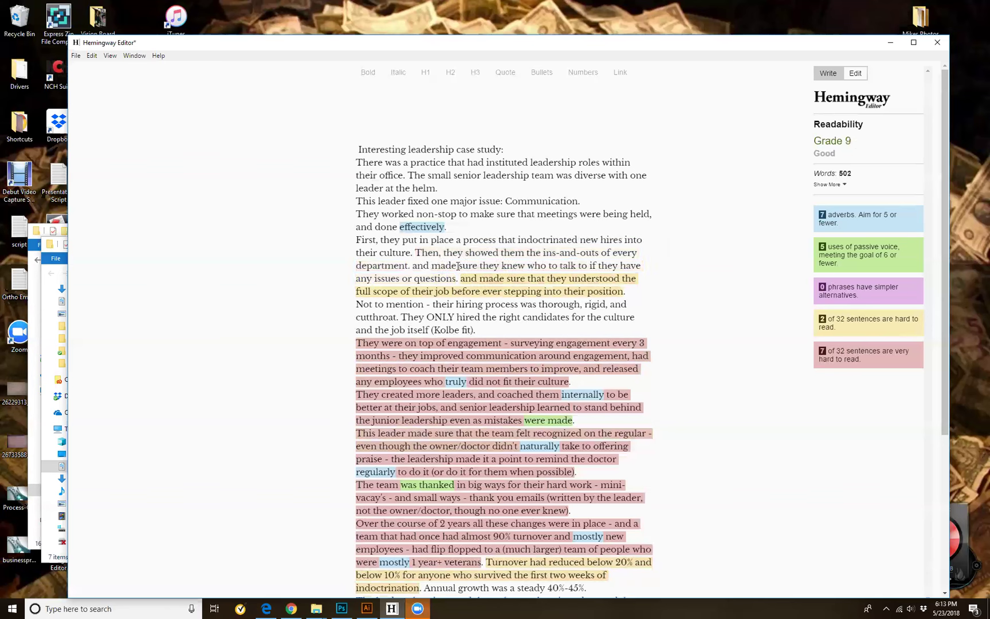
left_click_drag(457, 266, 412, 266)
type("Team leaders made")
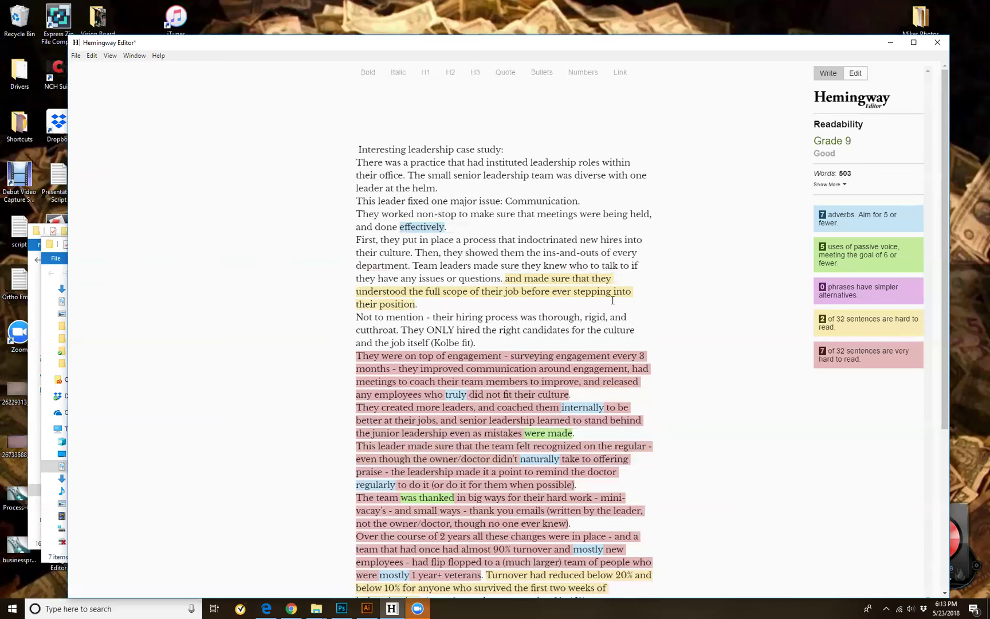
- Replace "they" with "the new hires" in the sentence about who to talk to
double_click(536, 264)
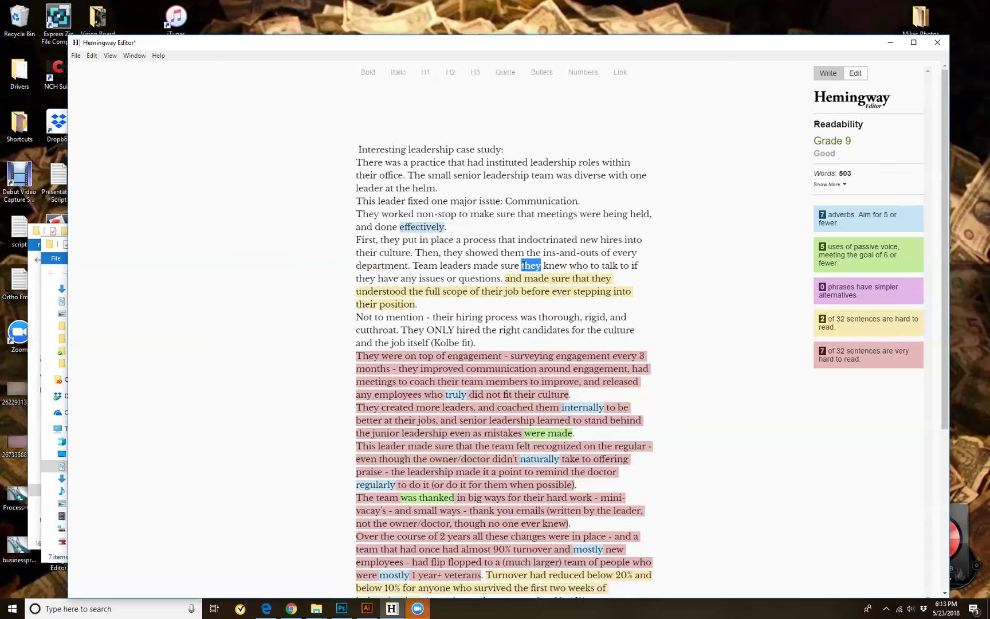
type("the knew")
key("BackSpace")
key("BackSpace")
key("BackSpace")
key("BackSpace")
type("new hires")
left_click(566, 340)
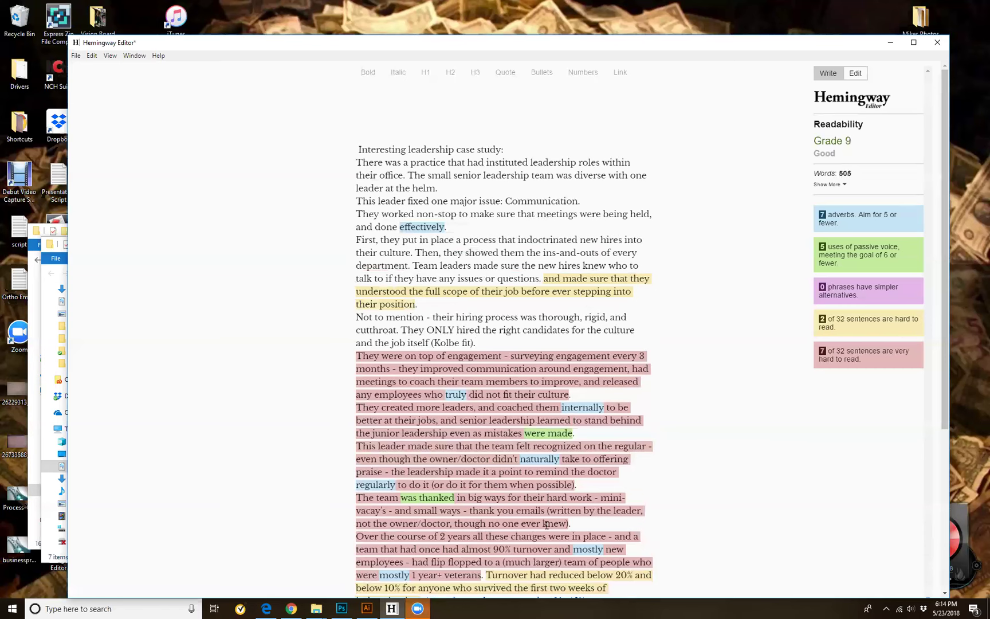
- Examine the remaining hard-to-read sentences, adverbs and passive voice highlights down to the end of the case study
scroll(631, 498, "down", 3)
scroll(631, 498, "up", 3)
scroll(468, 516, "down", 2)
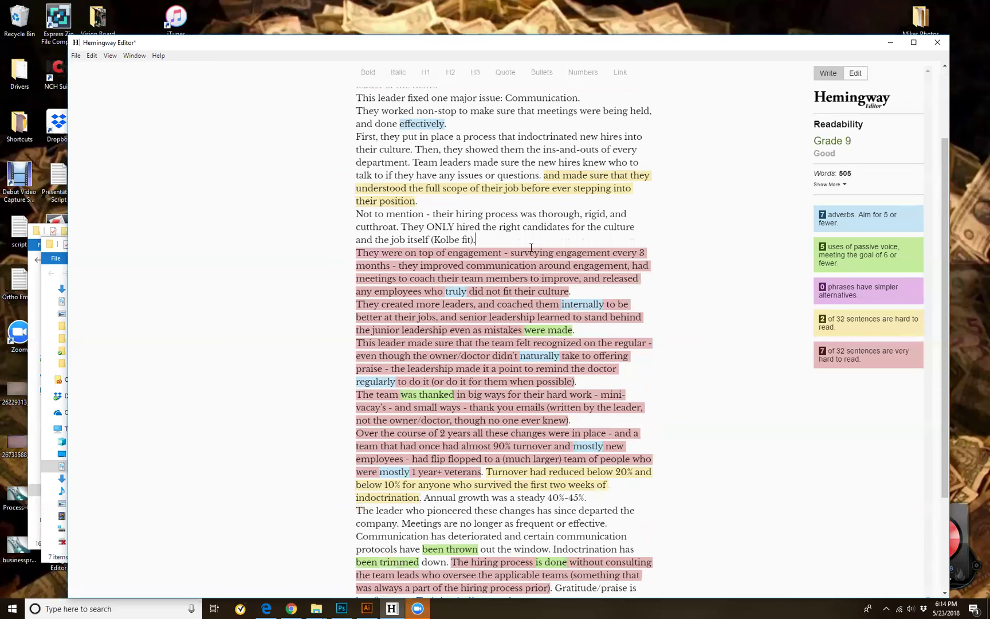
scroll(611, 370, "up", 2)
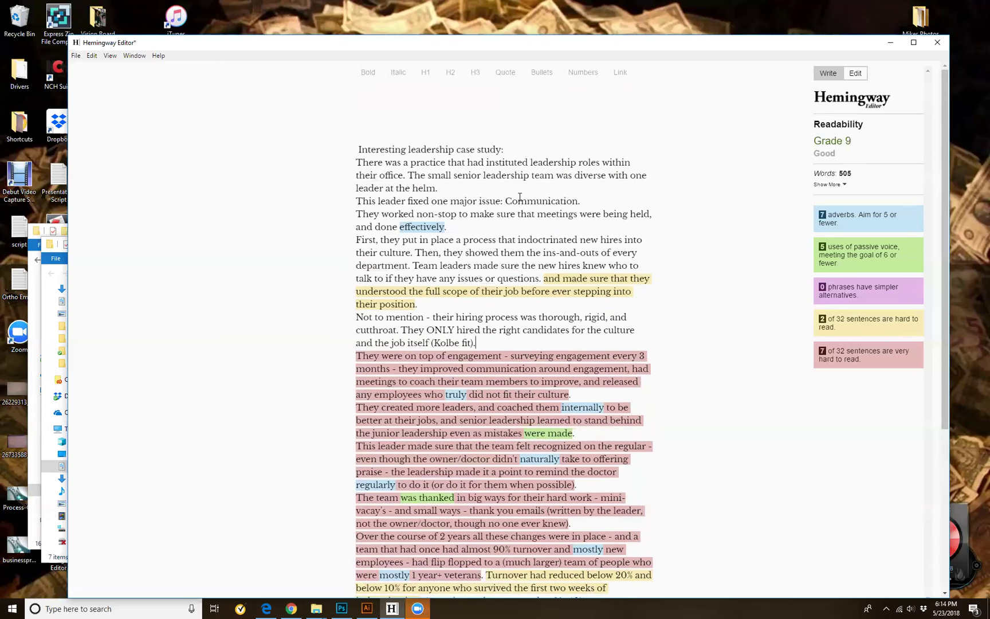
scroll(494, 313, "down", 3)
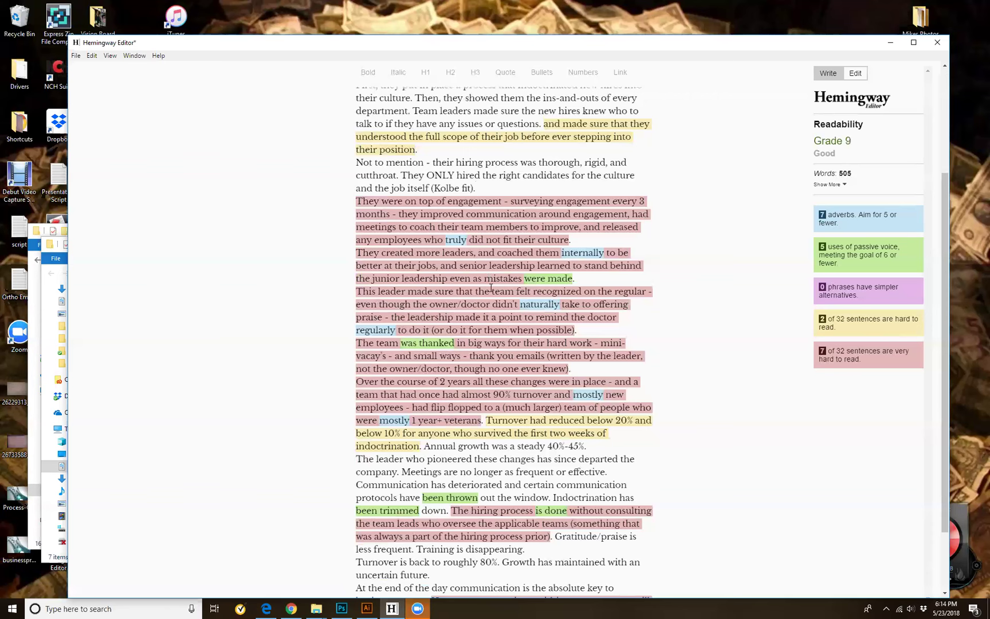
left_click(495, 189)
scroll(467, 409, "down", 3)
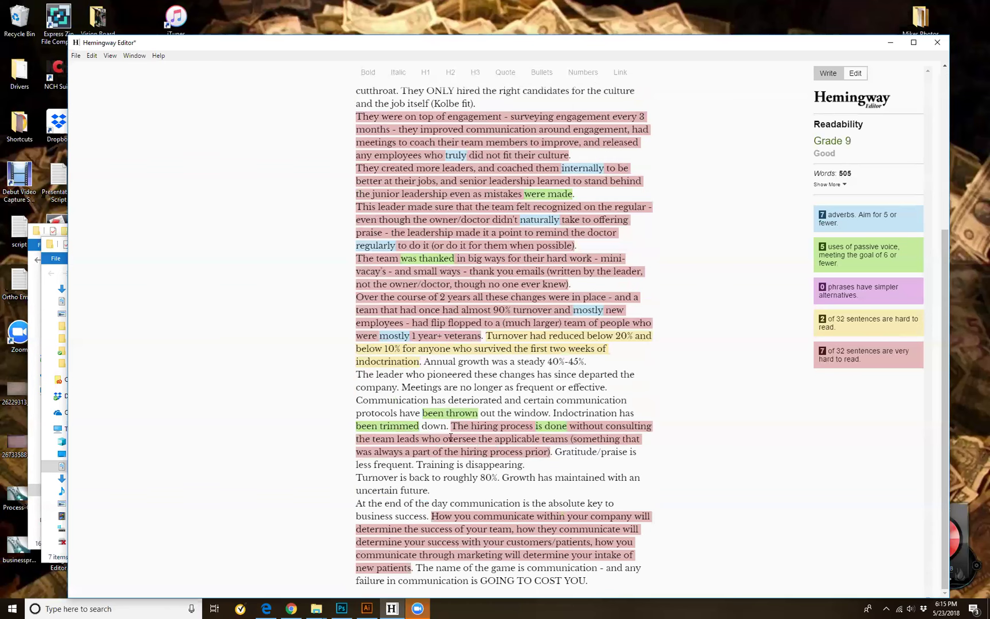
- Try replacing "have been thrown" with "are thrown" in the sentence about communication protocols
left_click(479, 415)
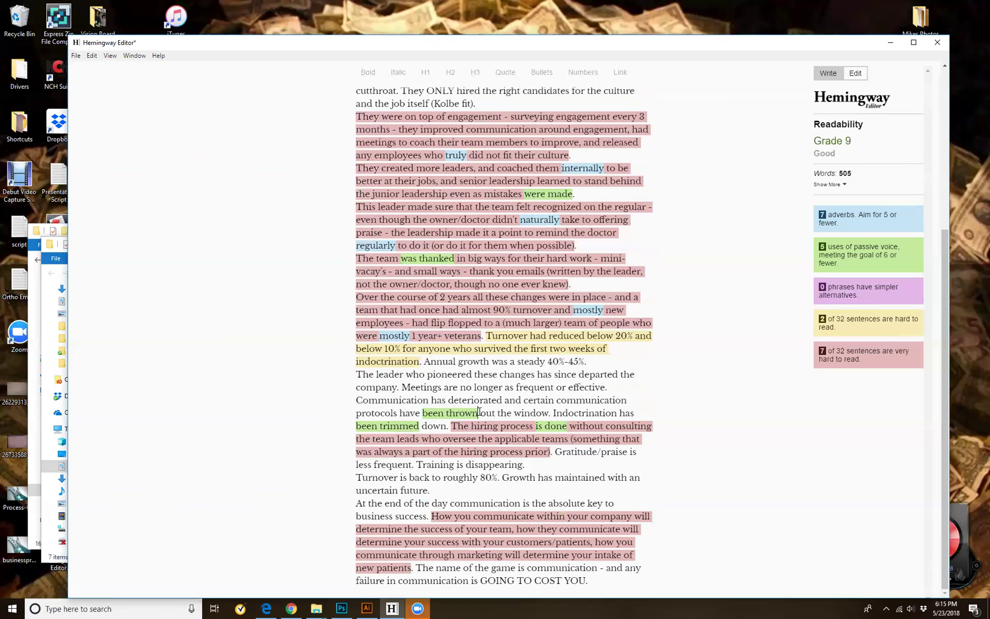
left_click_drag(479, 412, 400, 417)
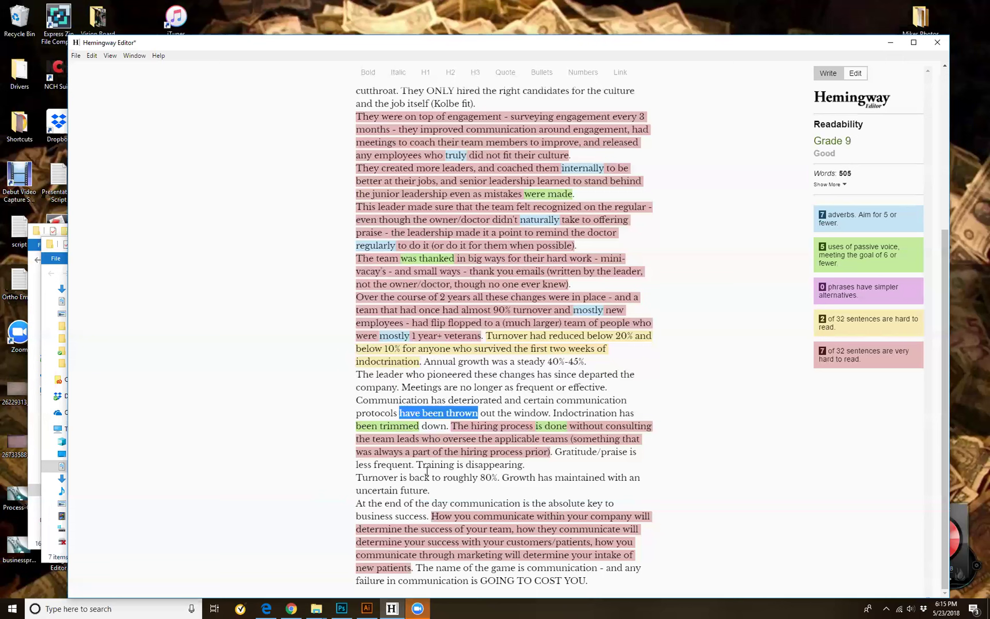
type("are thrown")
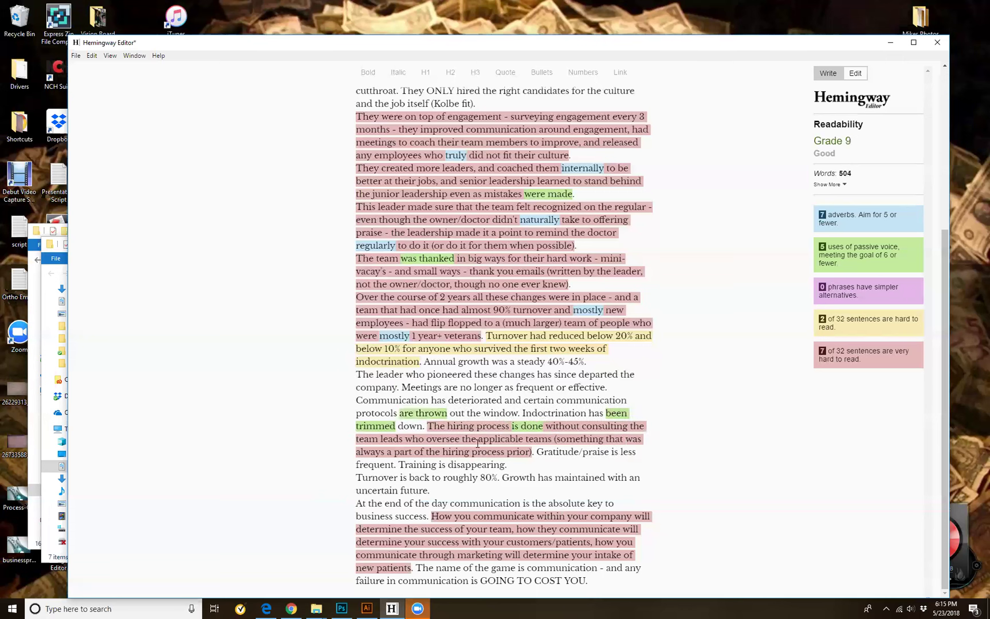
- Shorten the passive verb phrase before "out the window" to just "thrown"
key("shift+Left")
key("shift+Left")
key("shift+Left")
key("shift+Left")
key("shift+Left")
key("shift+Left")
key("shift+Left")
key("shift+Left")
key("shift+Left")
key("shift+Left")
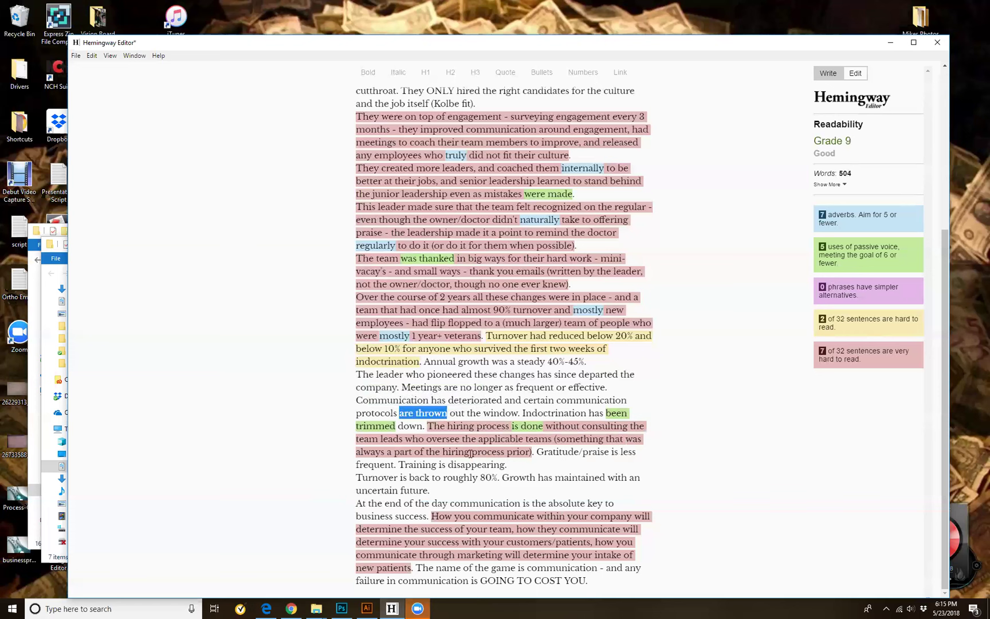
type("thrown")
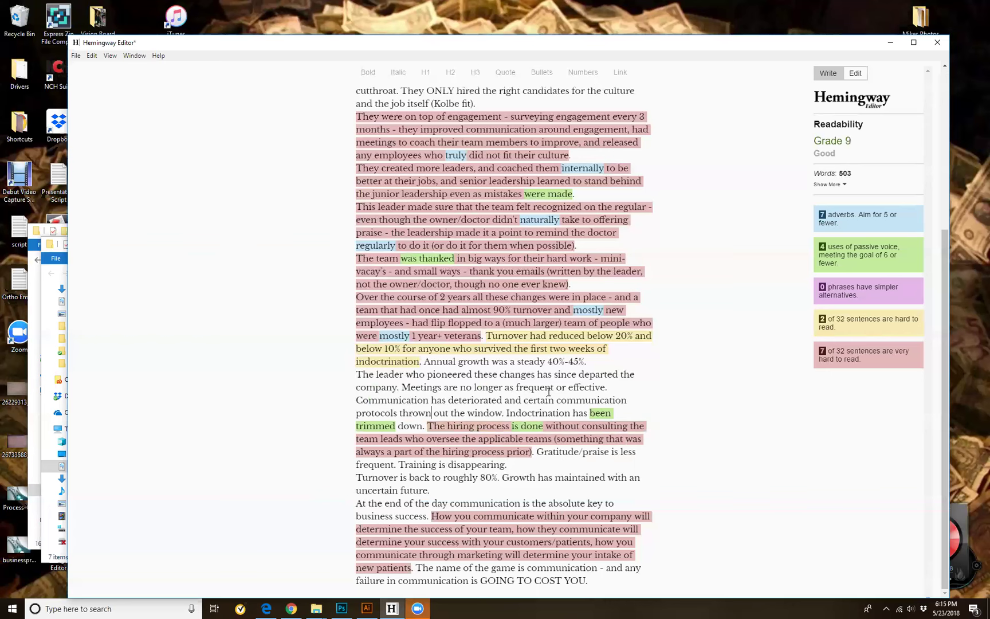
left_click(521, 413)
- Review the edited case study from beginning to end, comparing its remaining highlights with the readability grade
scroll(672, 363, "up", 5)
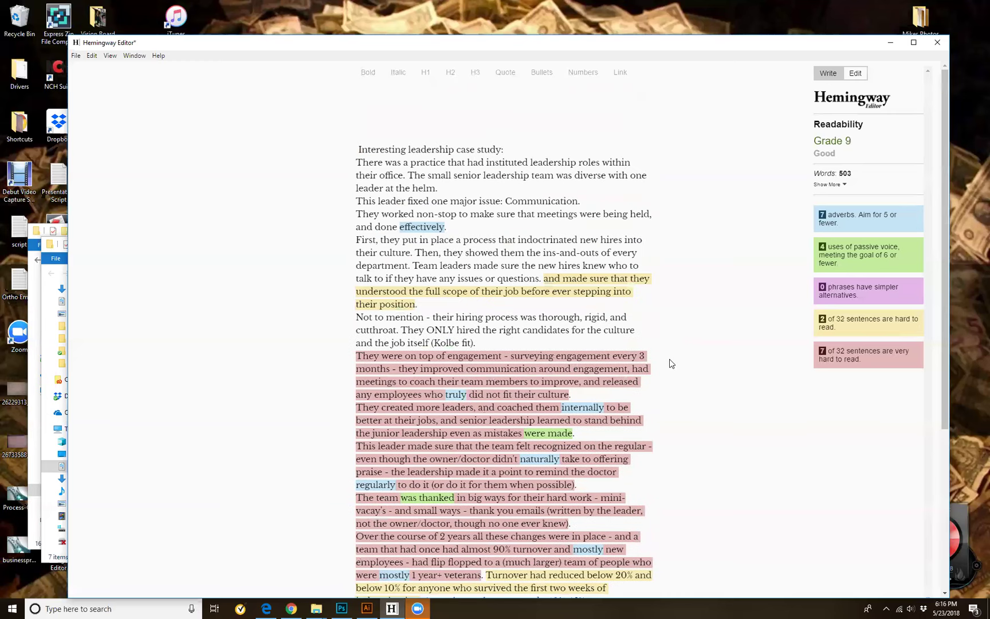
scroll(735, 155, "down", 4)
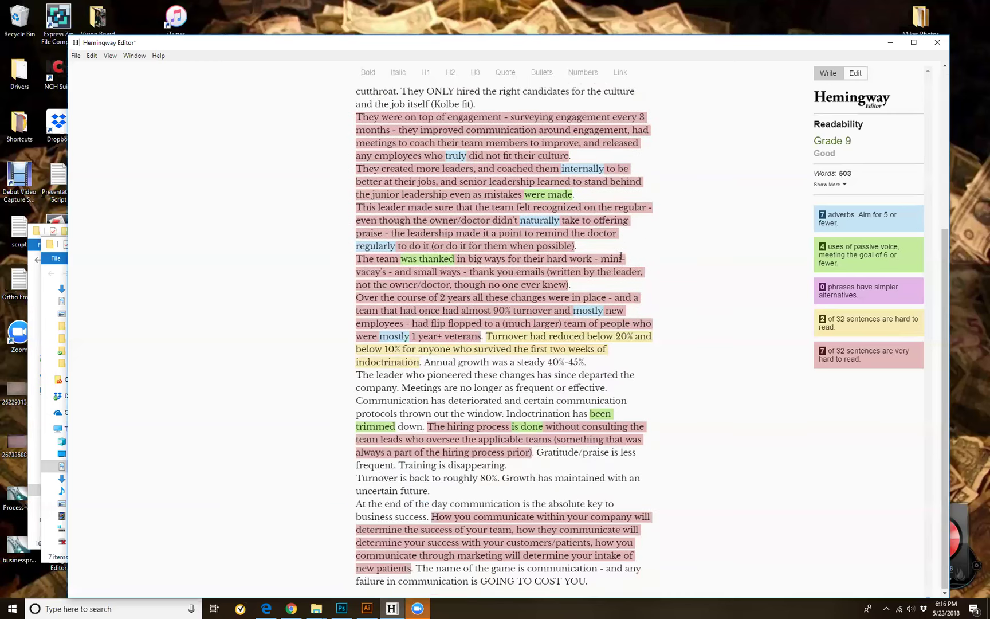
scroll(640, 296, "up", 4)
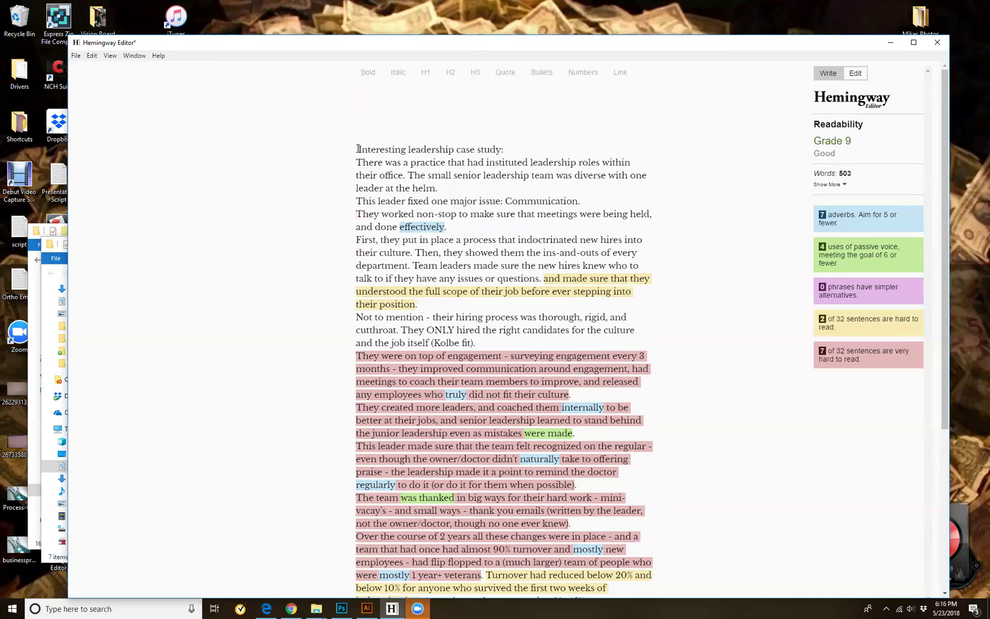
scroll(690, 368, "down", 4)
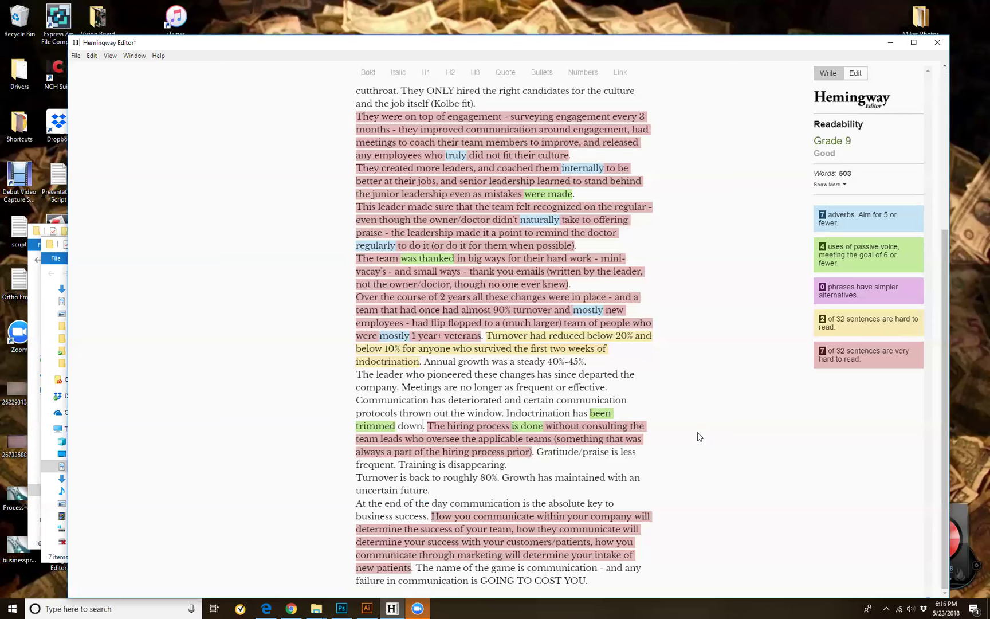
scroll(699, 431, "up", 4)
scroll(699, 431, "down", 4)
scroll(697, 429, "up", 2)
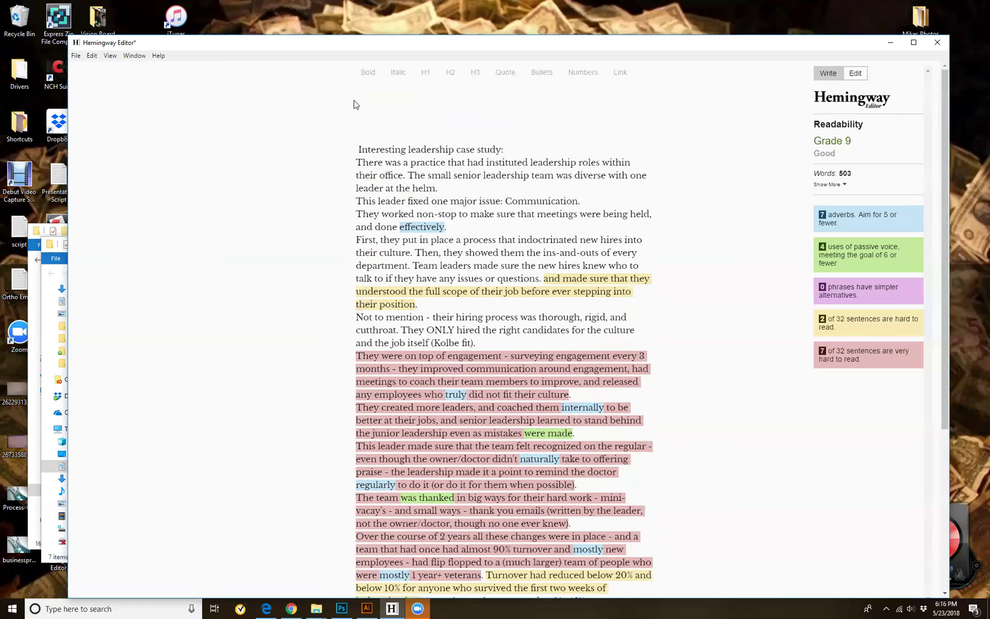
- Delete the blank lines and leading space before the "Interesting leadership case study:" heading
left_click_drag(359, 149, 349, 98)
key("BackSpace")
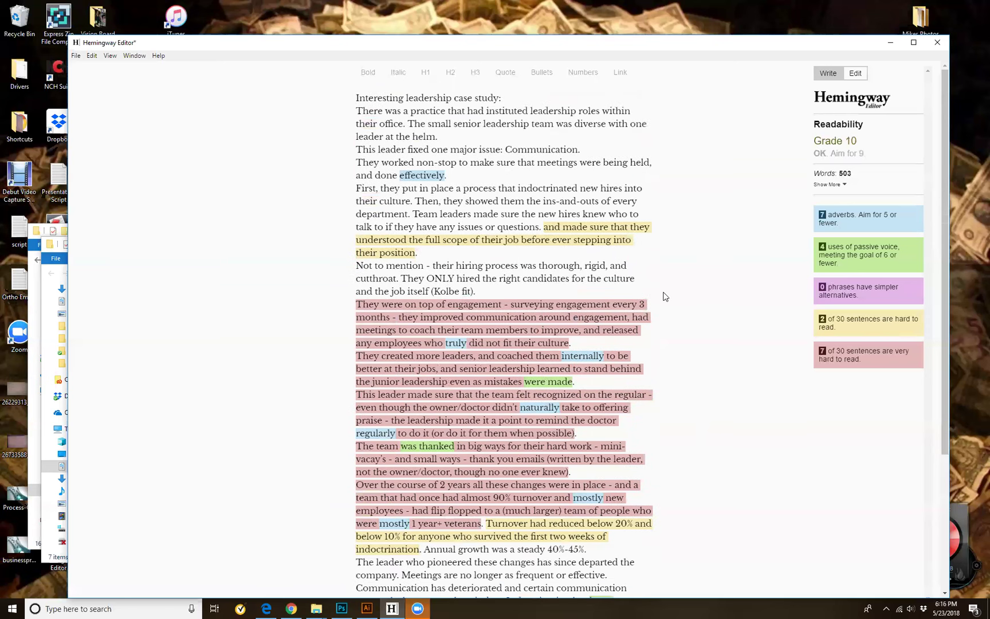
scroll(665, 297, "down", 5)
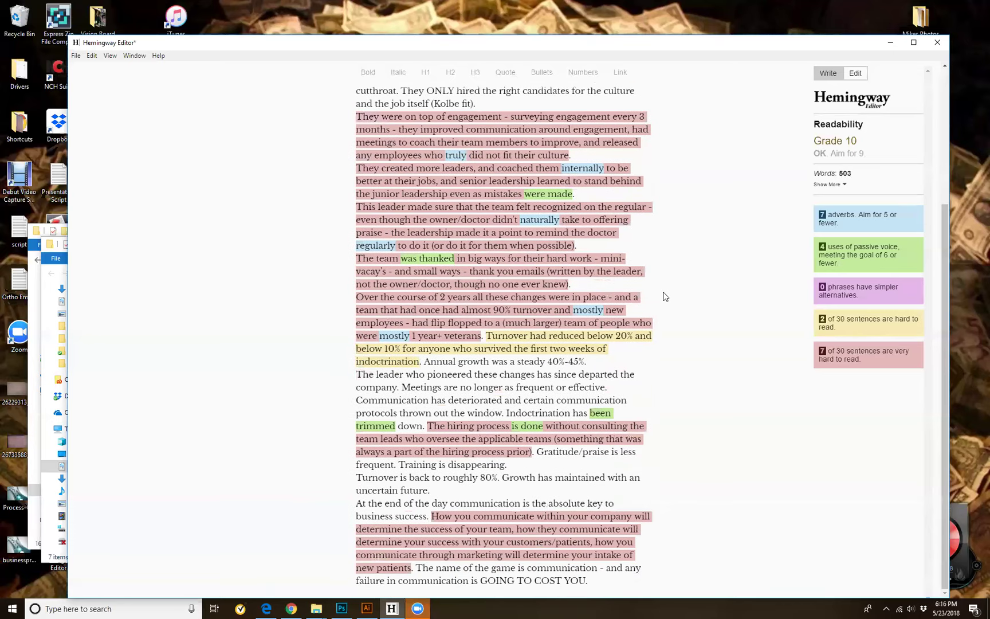